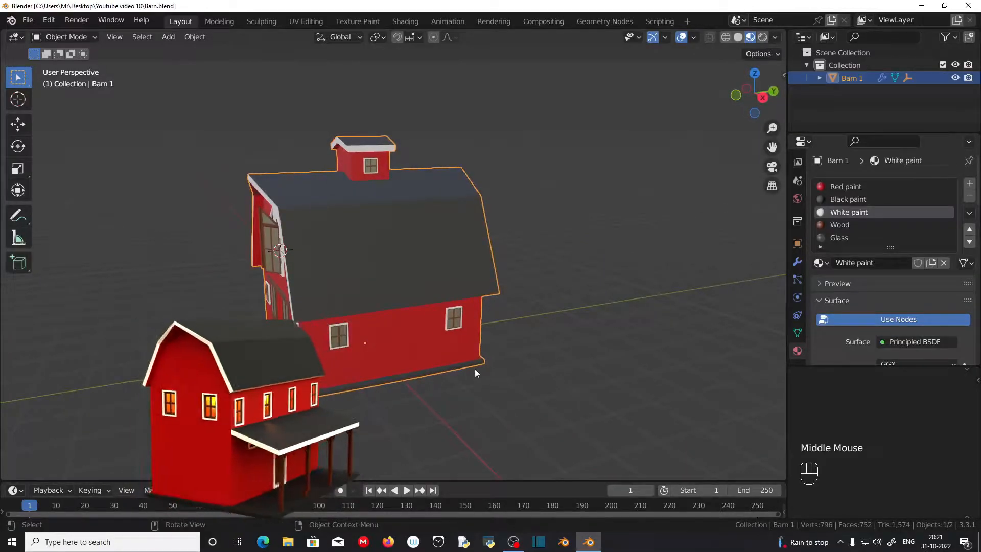
# - Move the finished barn along the global Y axis, away from the working area
pyautogui.click(418, 360)
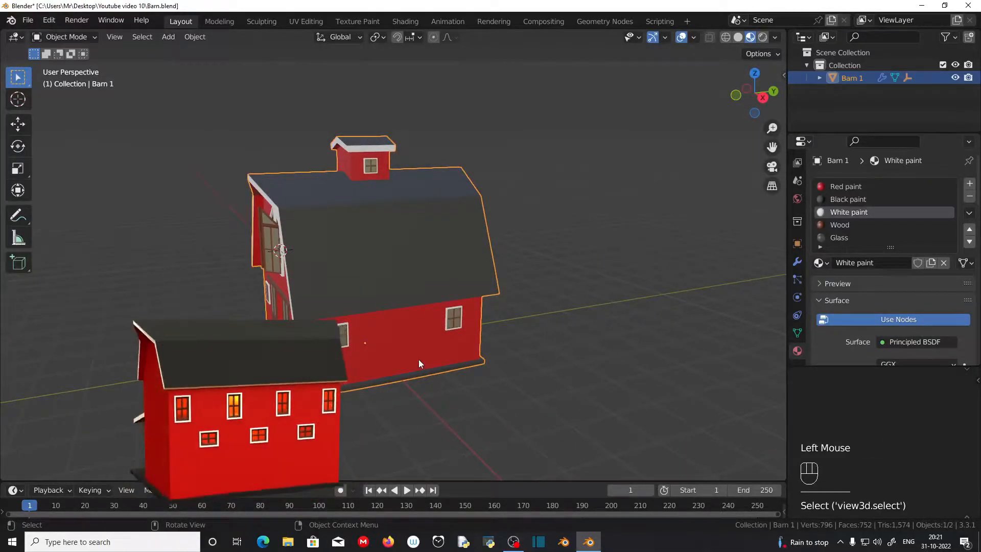
pyautogui.press('g')
pyautogui.press('y')
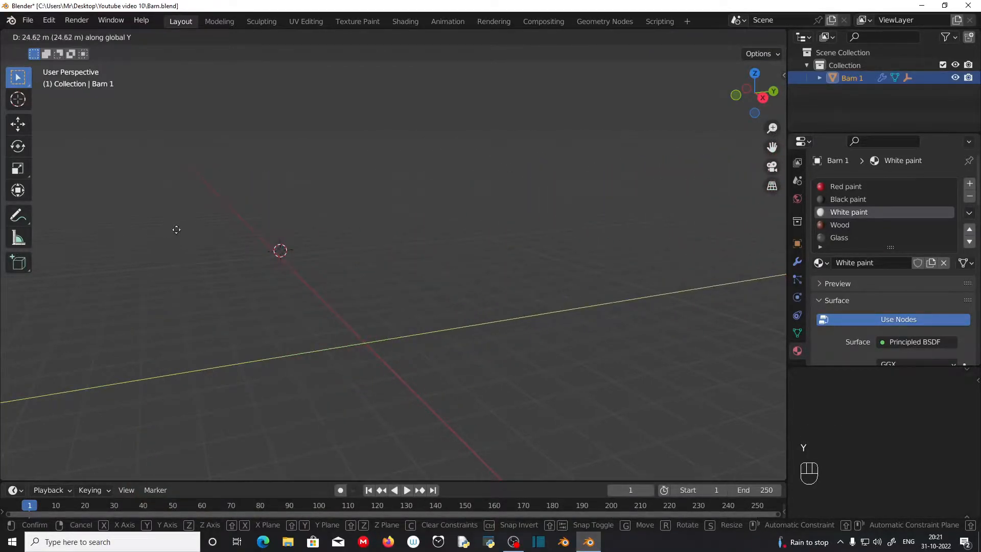
pyautogui.click(97, 244)
# - Hide the relocated barn and its mirror point empty
pyautogui.moveTo(160, 351); pyautogui.dragTo(335, 347, button='middle')
pyautogui.scroll(-3, 338, 307)
pyautogui.click(345, 234)
pyautogui.press('h')
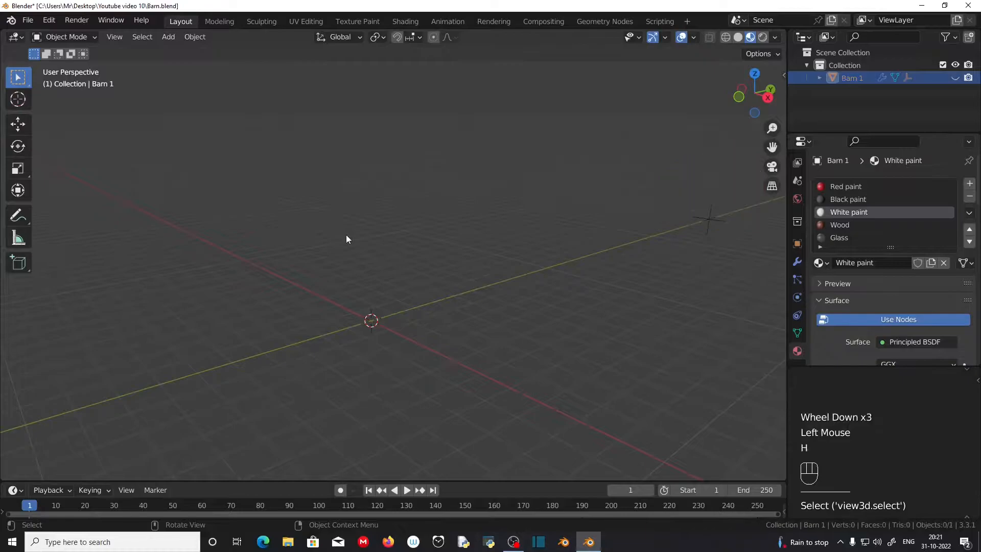
pyautogui.click(711, 211)
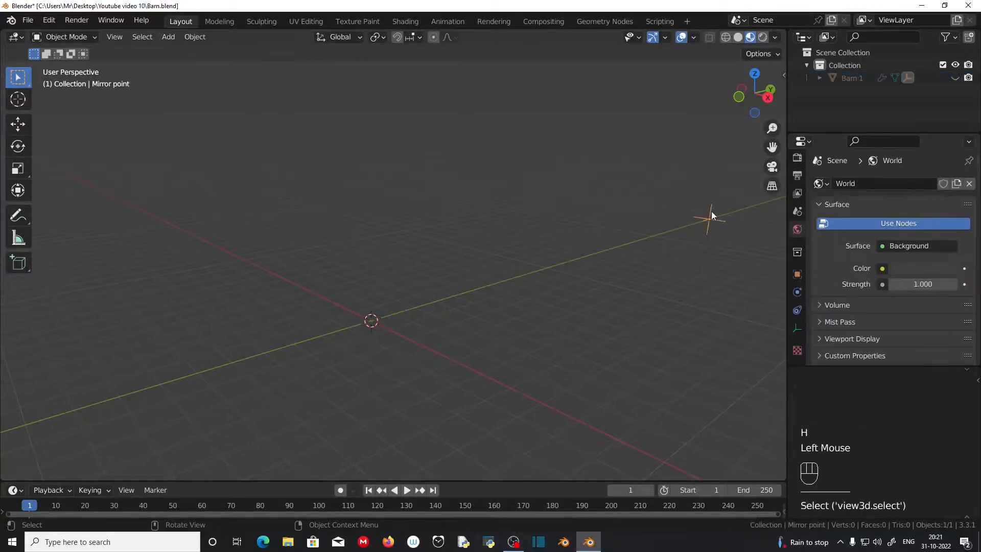
pyautogui.press('h')
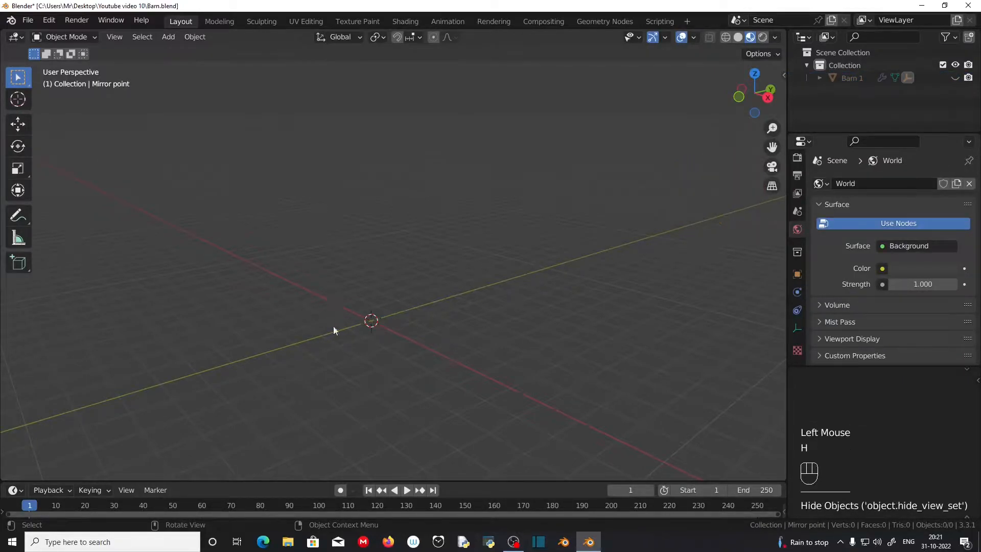
# - Set the Barn 2 cube's dimensions to X 2.5 m, Y 5 m and Z 0.1 m
pyautogui.scroll(3, 317, 361)
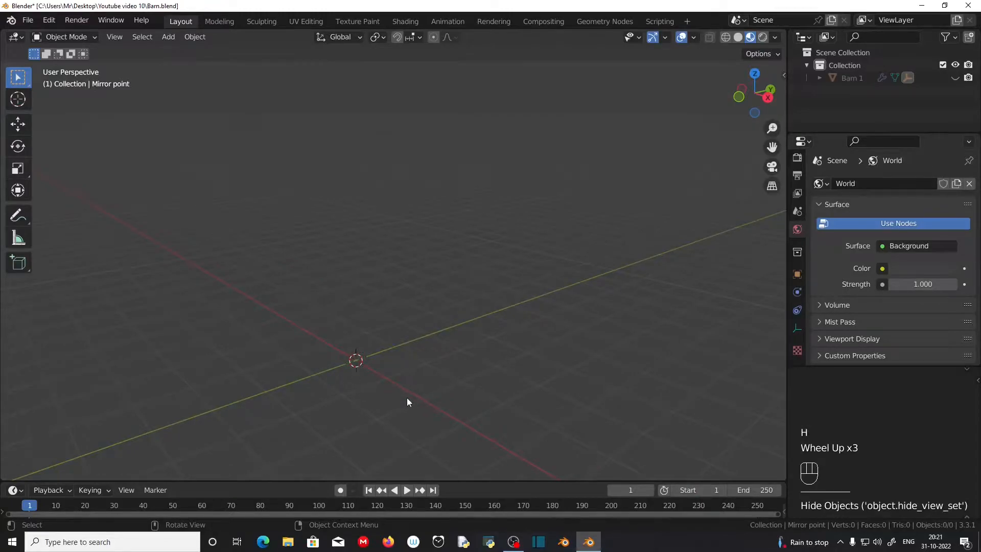
pyautogui.keyDown('shift'); pyautogui.moveTo(407, 397); pyautogui.dragTo(407, 362, button='middle'); pyautogui.keyUp('shift')
pyautogui.moveTo(316, 348); pyautogui.dragTo(333, 365, button='middle')
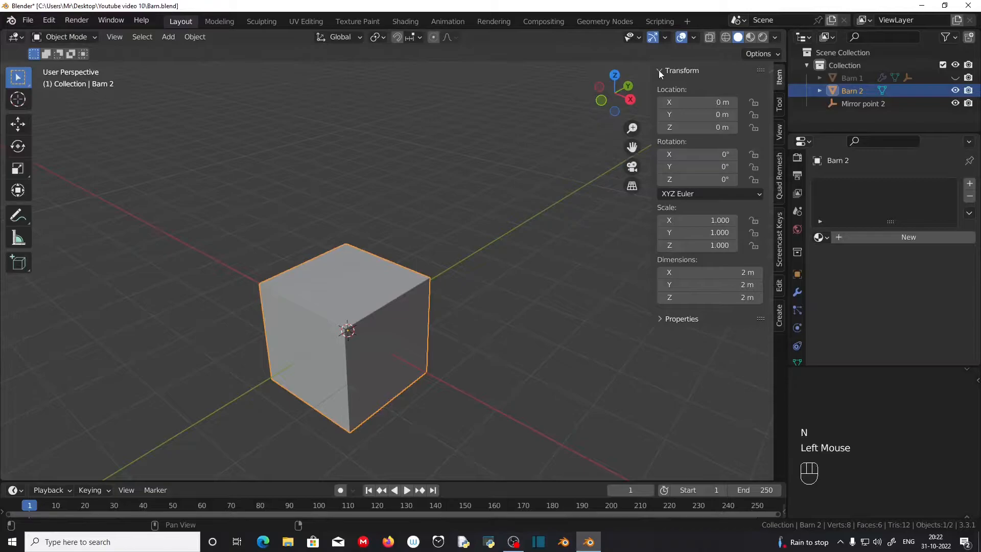
pyautogui.click(699, 274)
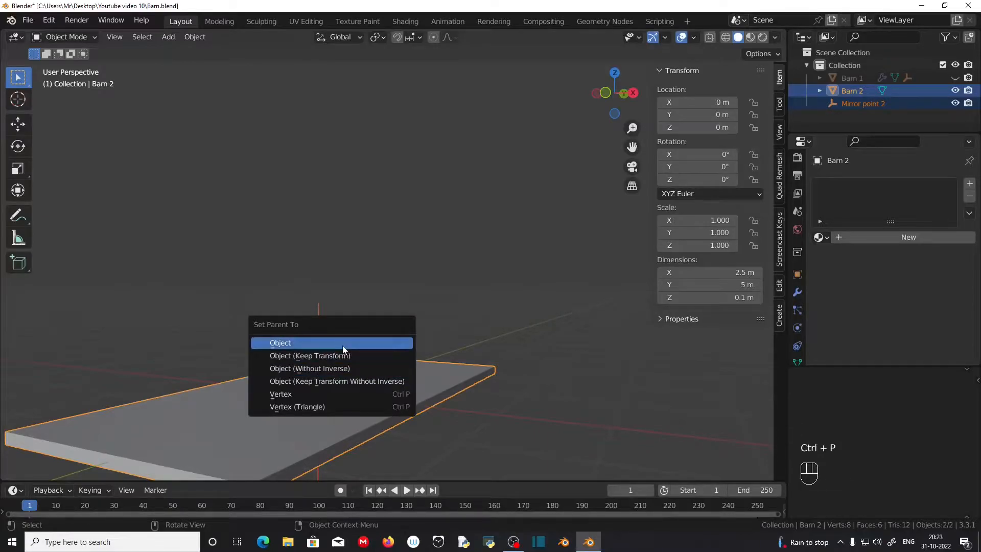
# - Parent the Mirror point 2 empty to the Barn 2 slab using the Object option
pyautogui.click(342, 345)
pyautogui.scroll(2, 391, 400)
pyautogui.scroll(-2, 384, 399)
pyautogui.moveTo(383, 398); pyautogui.dragTo(332, 419, button='middle')
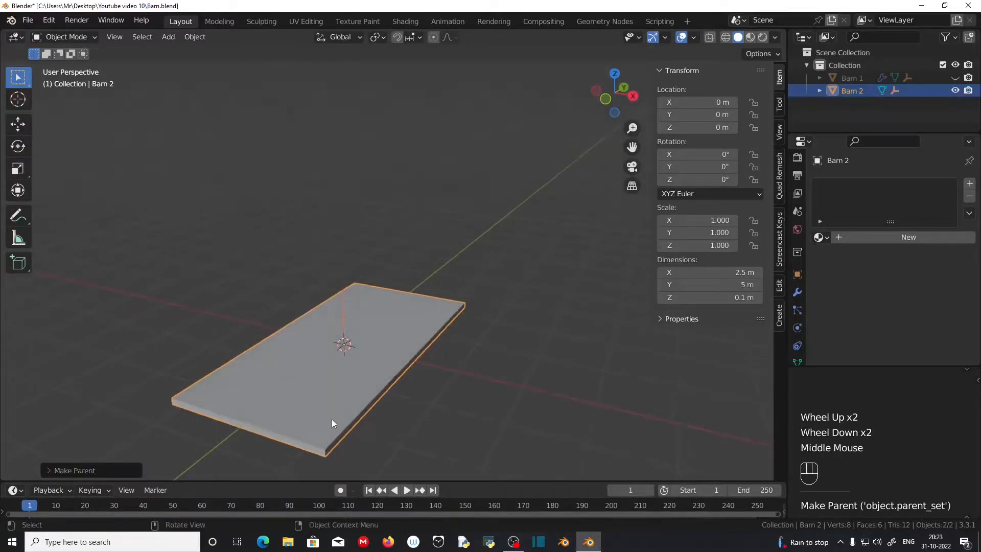
# - In Edit Mode, split the slab lengthwise through its centre and delete the vertices of its negative X half
pyautogui.click(332, 419)
pyautogui.press('Tab')
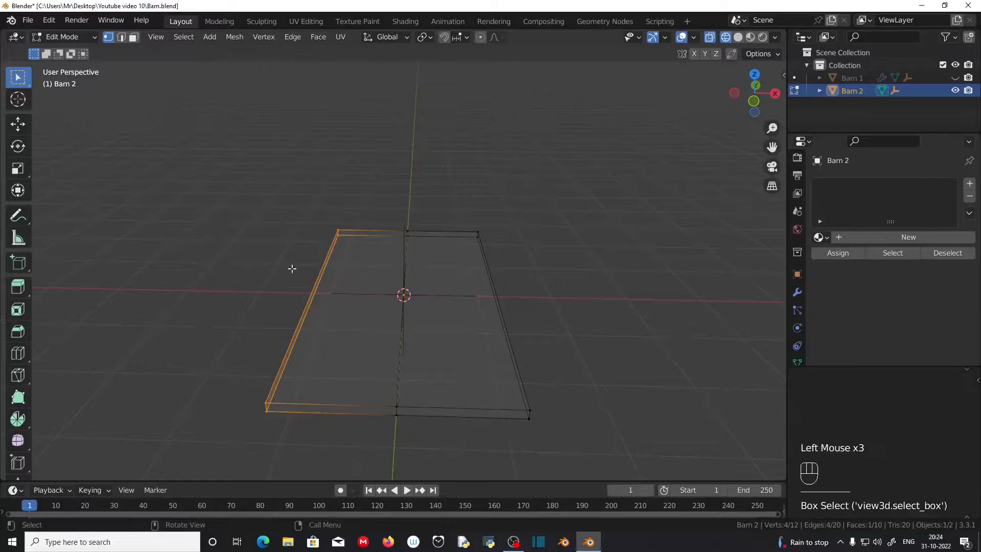
pyautogui.press('x')
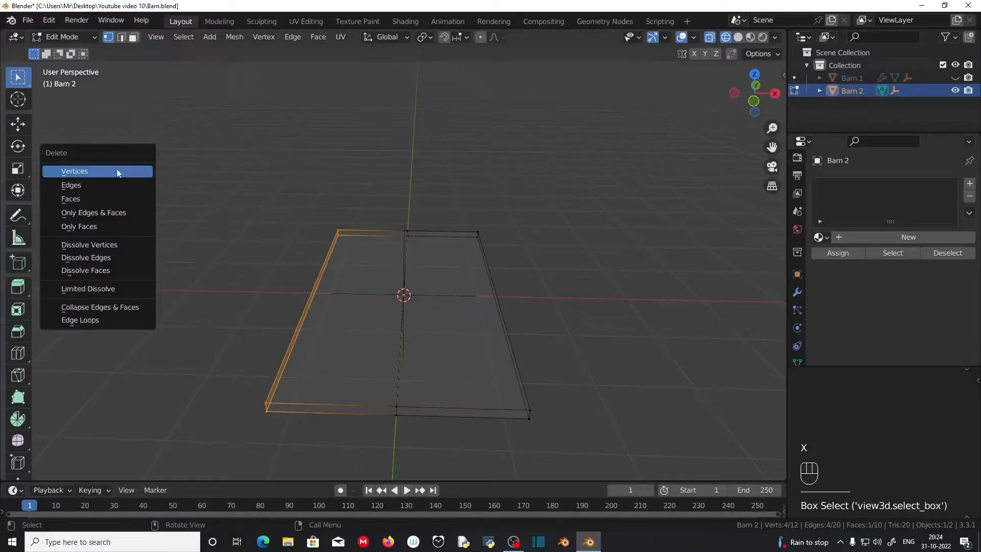
pyautogui.click(112, 173)
pyautogui.scroll(1, 319, 350)
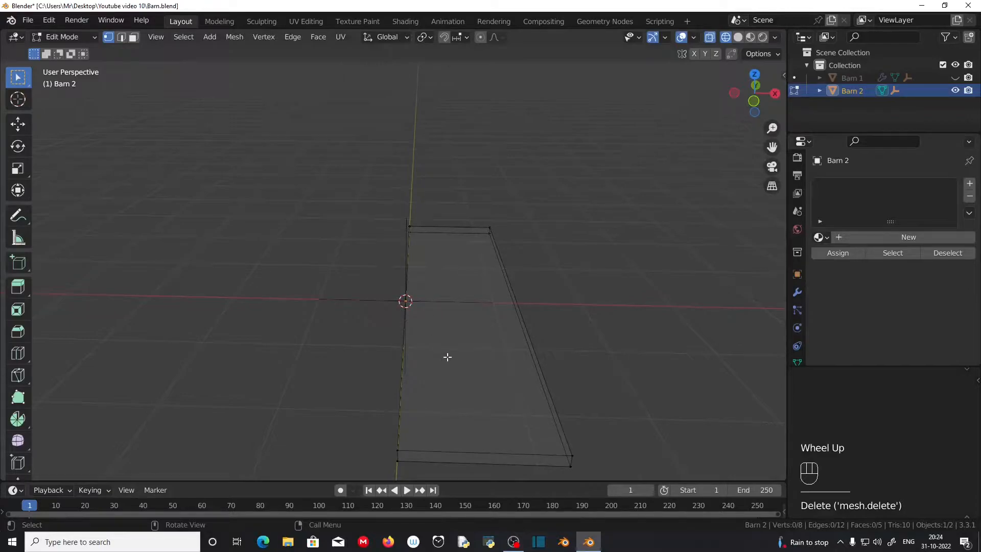
# - Add a Mirror modifier on the X axis with Mirror point 2 as the mirror object and clipping enabled
pyautogui.click(797, 294)
pyautogui.click(860, 185)
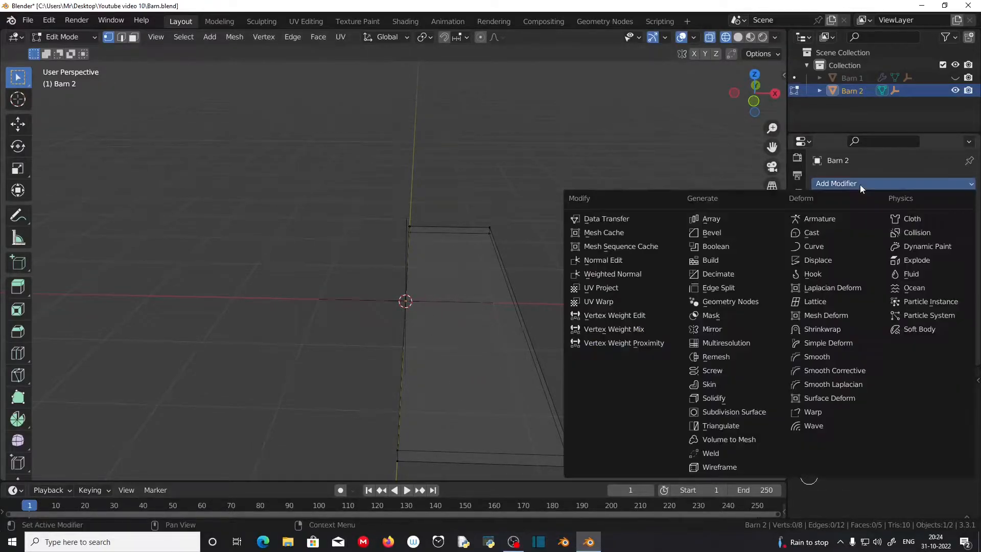
pyautogui.click(700, 331)
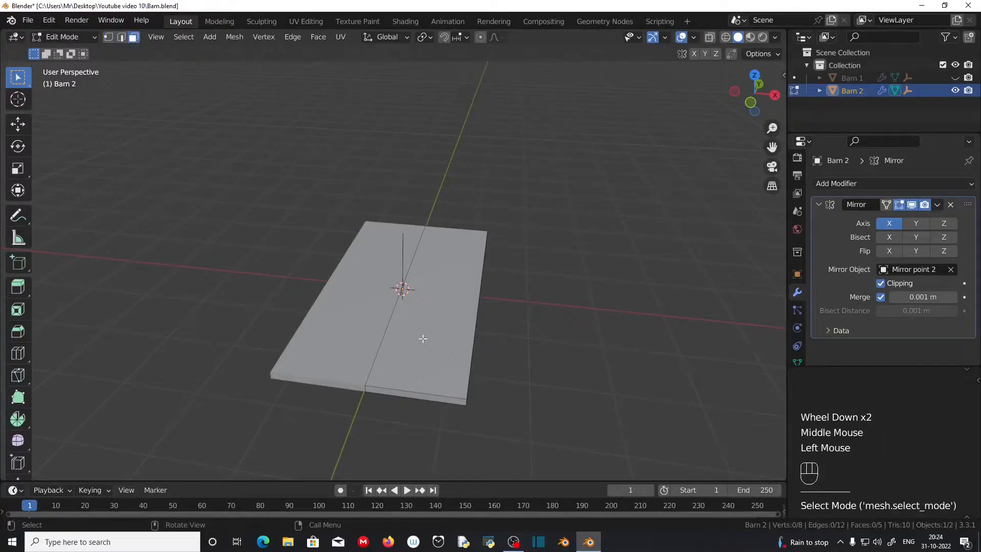
# - Extrude the top face of the slab's half upward by 3 m to form the walls
pyautogui.click(423, 339)
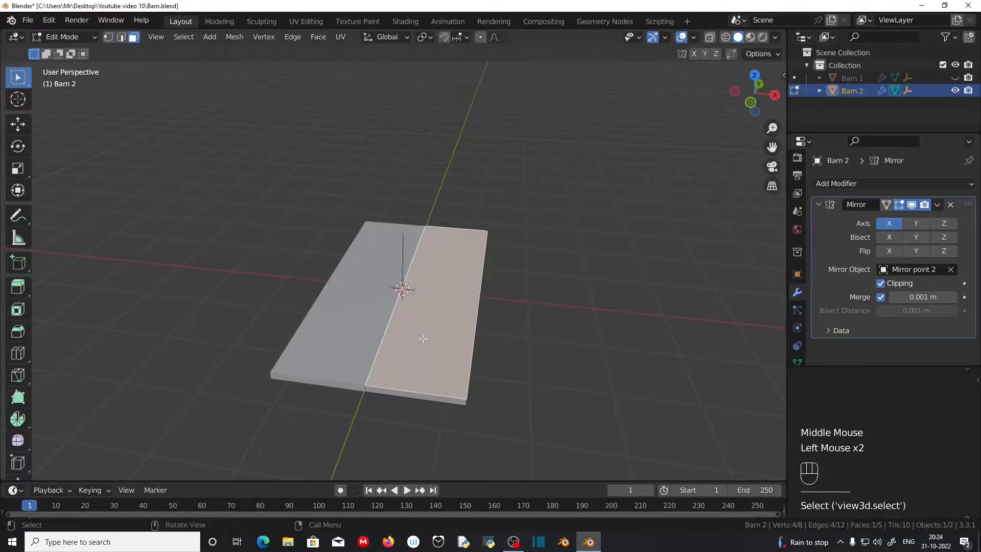
pyautogui.press('KP_1')
pyautogui.keyDown('shift'); pyautogui.moveTo(523, 260); pyautogui.dragTo(486, 394, button='middle'); pyautogui.keyUp('shift')
pyautogui.scroll(1, 478, 409)
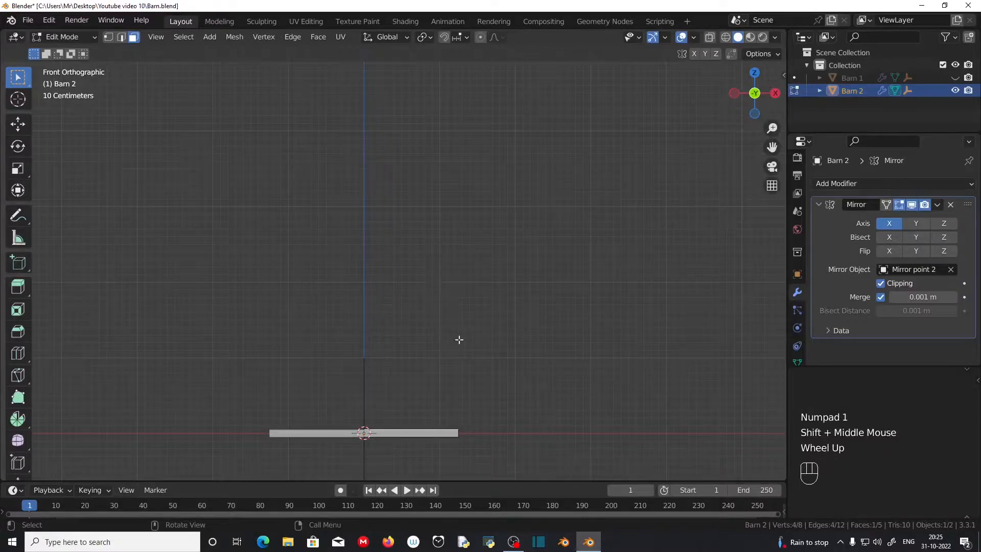
pyautogui.press('e')
pyautogui.press('KP_3')
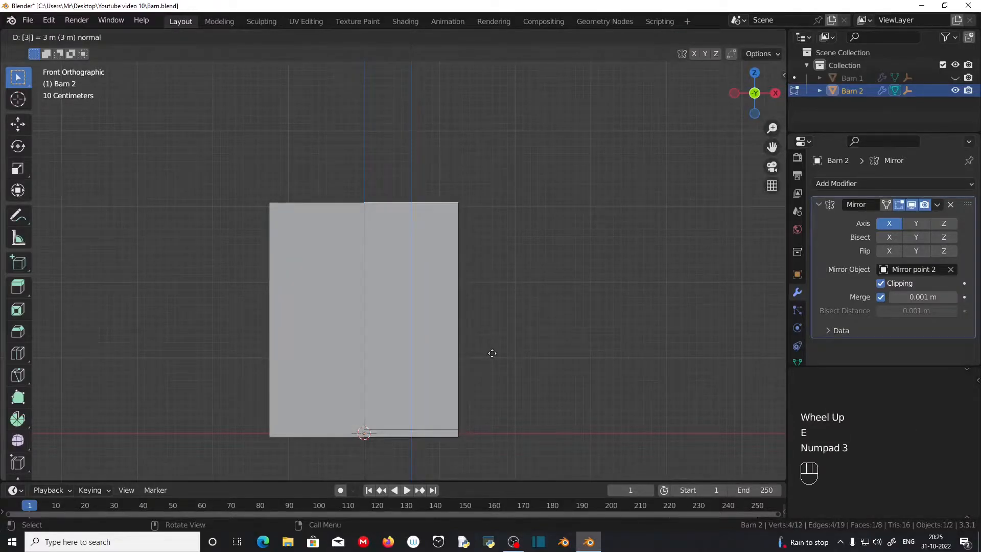
pyautogui.press('KP_Enter')
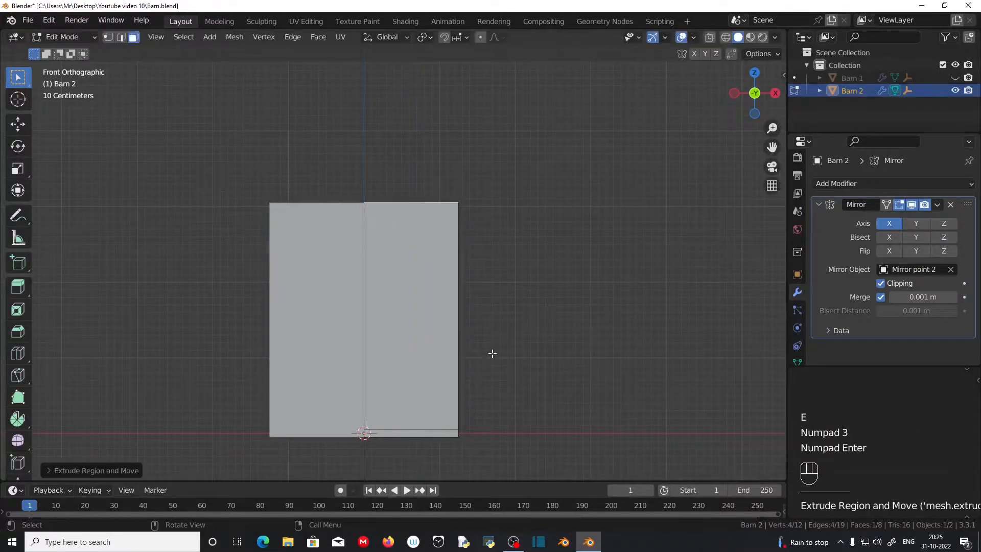
# - Extrude the top face of the walls upward by another 1 m
pyautogui.keyDown('shift'); pyautogui.moveTo(490, 353); pyautogui.dragTo(511, 306, button='middle'); pyautogui.keyUp('shift')
pyautogui.moveTo(511, 306); pyautogui.dragTo(404, 253, button='middle')
pyautogui.click(409, 242)
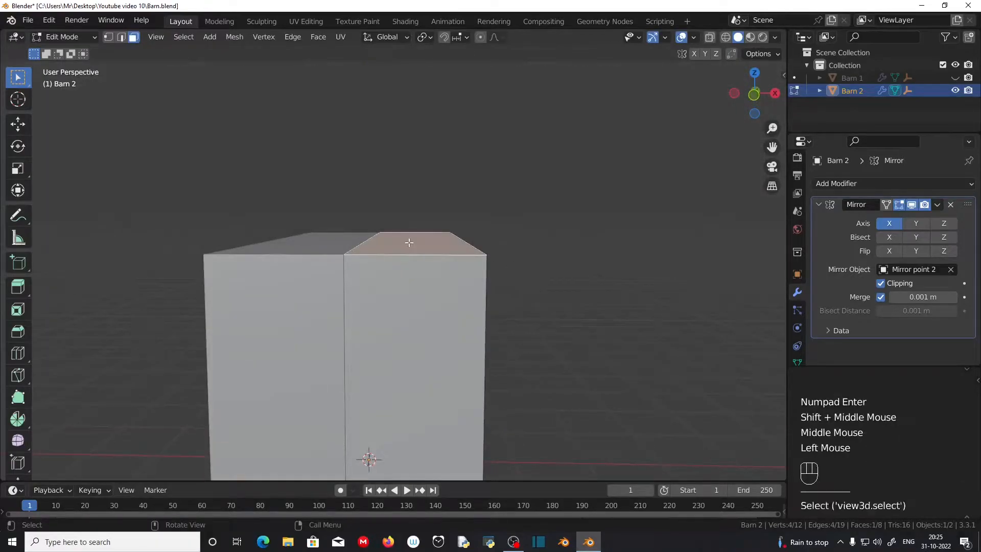
pyautogui.press('e')
pyautogui.press('KP_1')
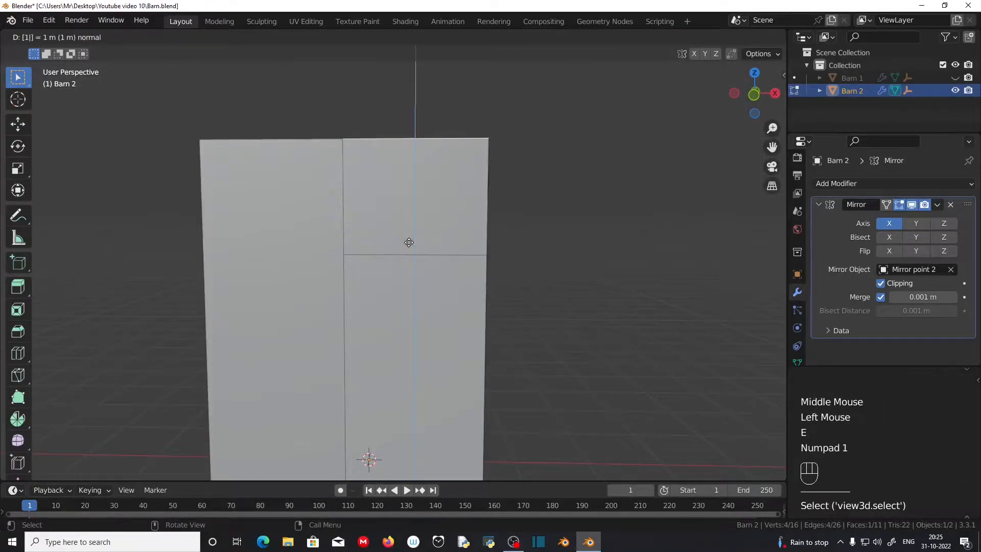
pyautogui.press('KP_Enter')
# - Extrude the same top face by a further 0.5 m for the roof peak
pyautogui.press('e')
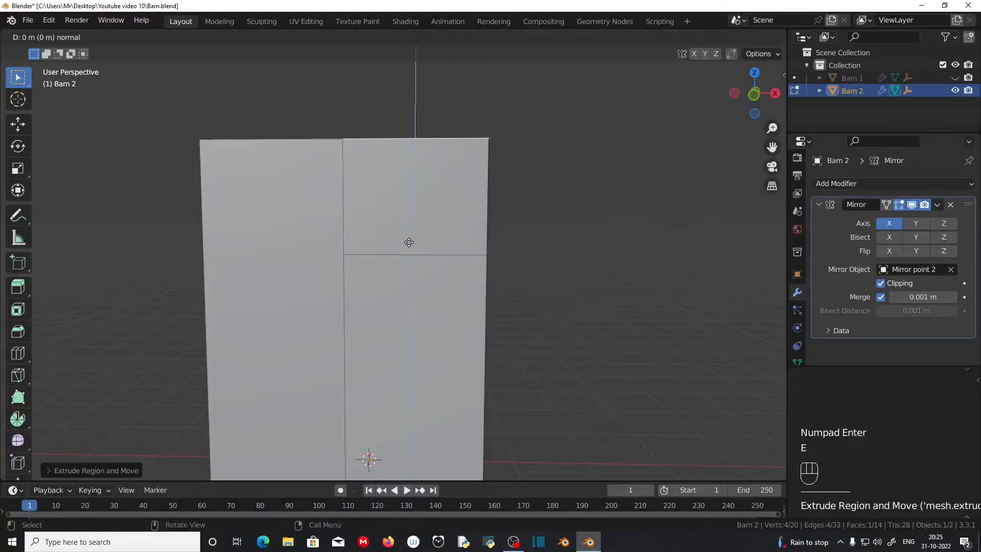
pyautogui.press('KP_Decimal')
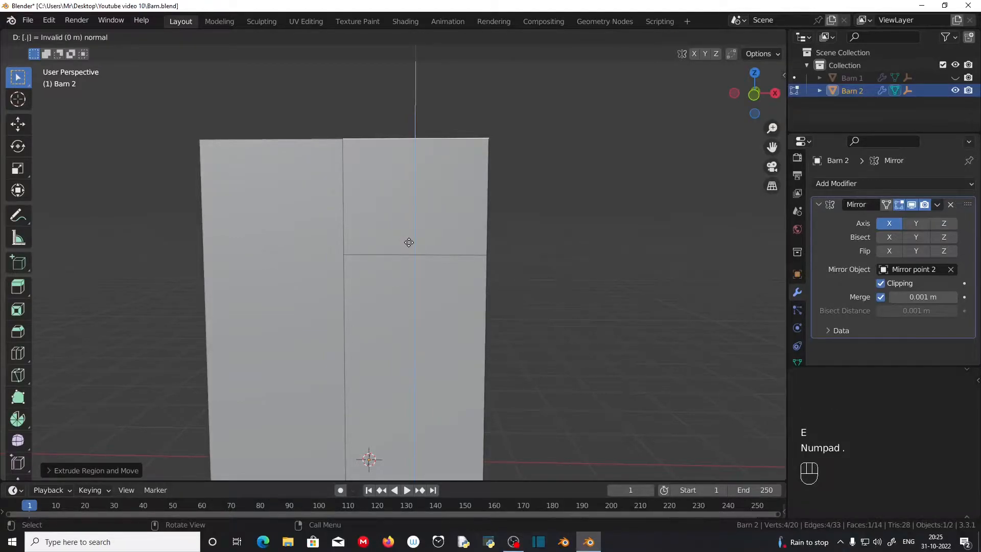
pyautogui.press('KP_5')
pyautogui.press('KP_Enter')
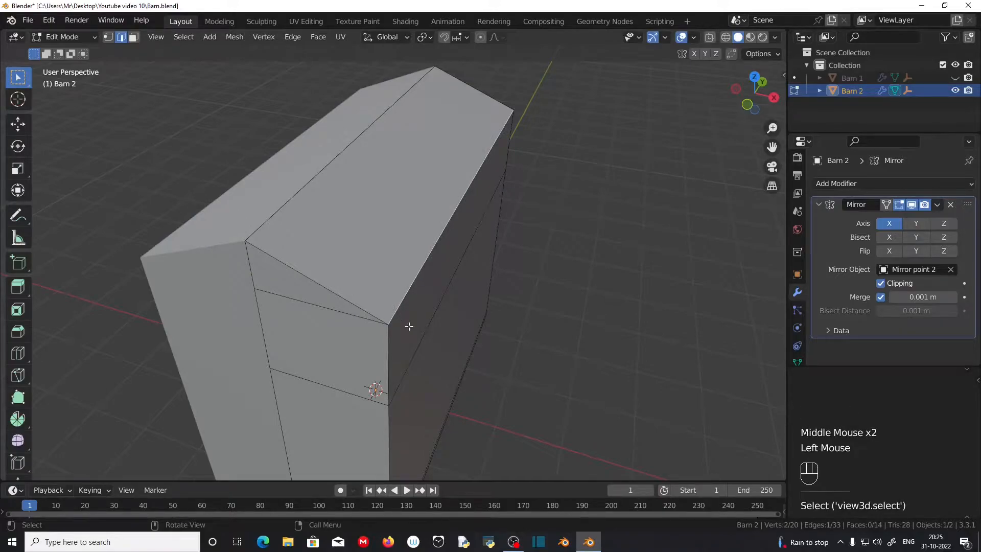
# - Move the upper outer roof edge about 0.47 m inward along X to form the gambrel profile
pyautogui.press('KP_1')
pyautogui.keyDown('shift'); pyautogui.moveTo(469, 267); pyautogui.dragTo(517, 273, button='middle'); pyautogui.keyUp('shift')
pyautogui.press('g')
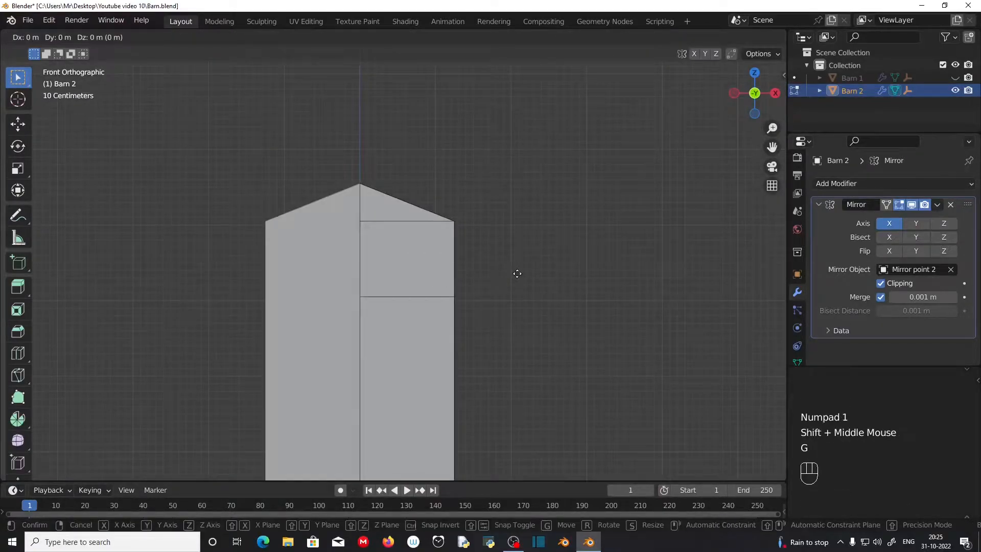
pyautogui.press('x')
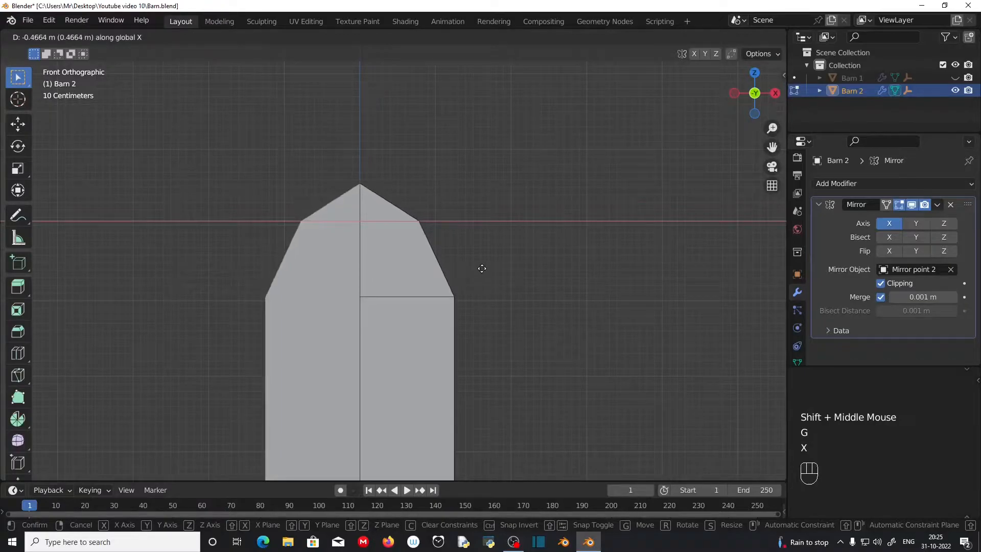
pyautogui.click(480, 268)
# - Select the whole barn mesh and merge its overlapping vertices
pyautogui.moveTo(480, 268); pyautogui.dragTo(565, 292, button='middle')
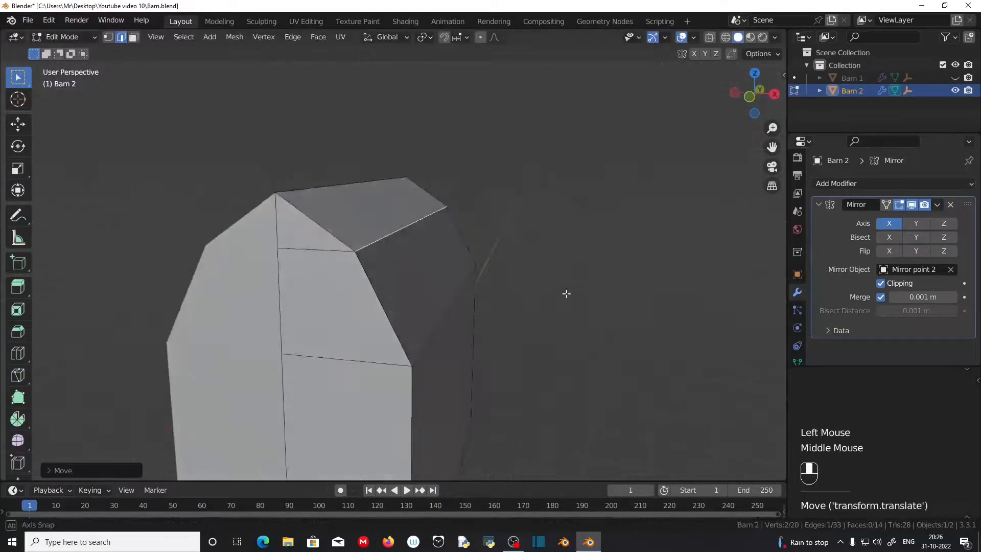
pyautogui.scroll(-2, 563, 294)
pyautogui.moveTo(428, 187); pyautogui.dragTo(404, 241, button='middle')
pyautogui.scroll(1, 396, 256)
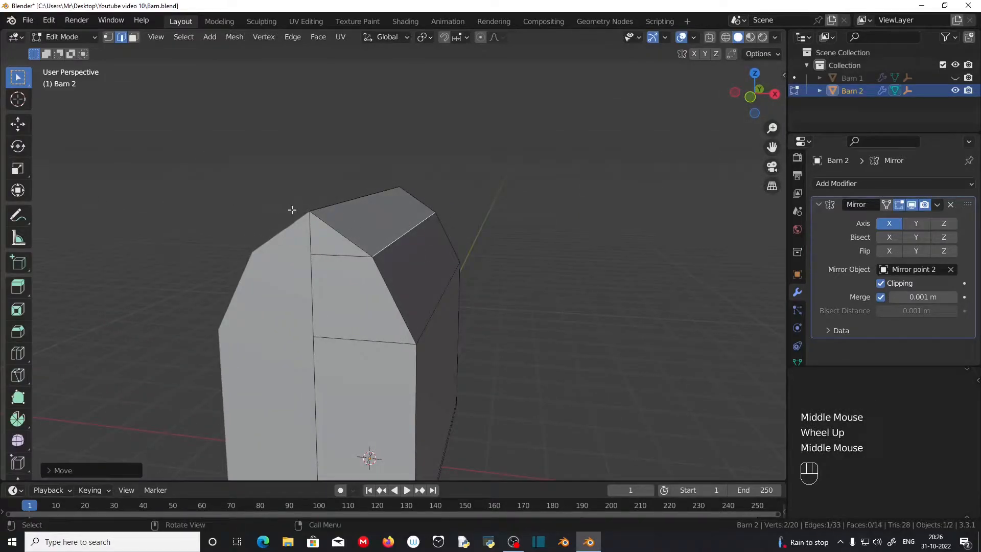
pyautogui.press('a')
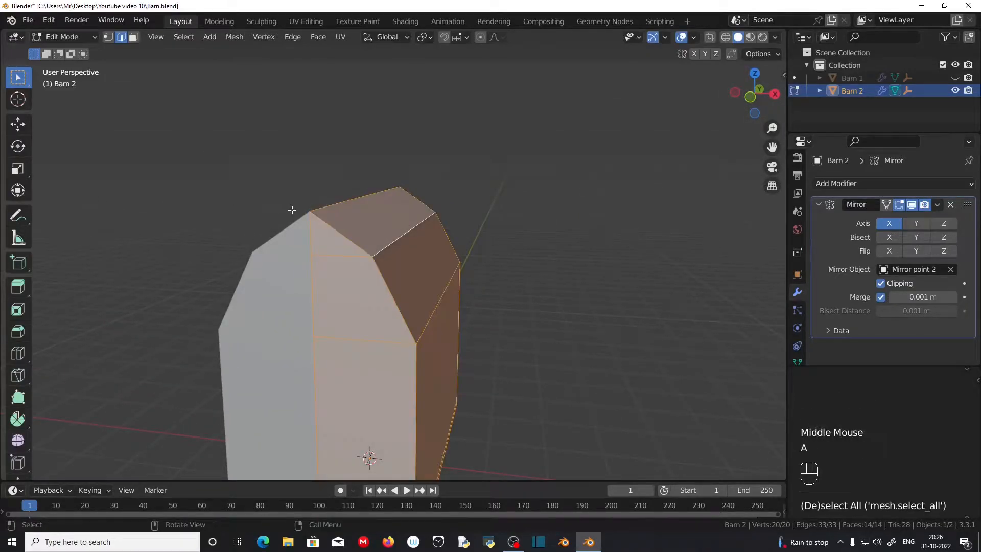
pyautogui.press('m')
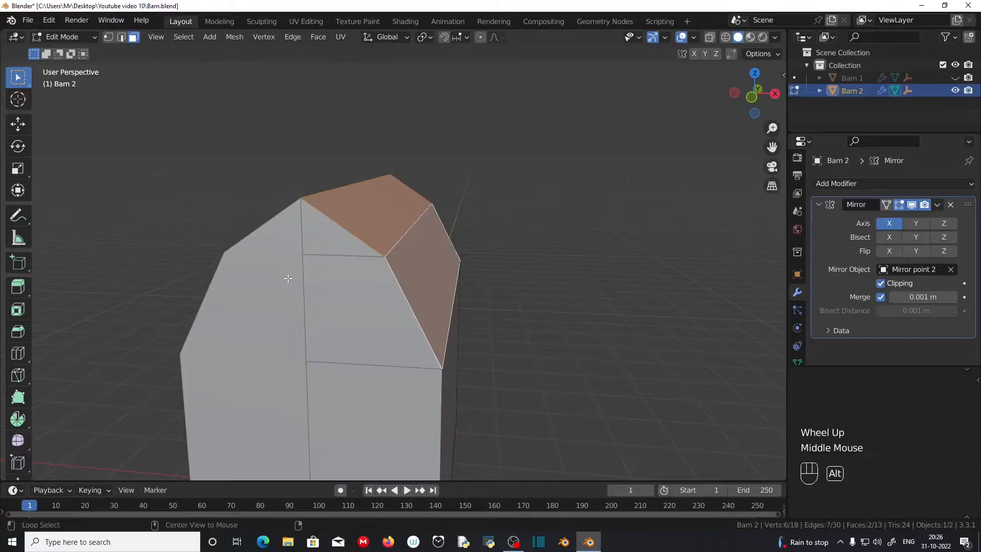
# - Extrude the two roof faces along their normals, and scale the edges at the ridge ends along Y
pyautogui.hotkey('alt', 'e')
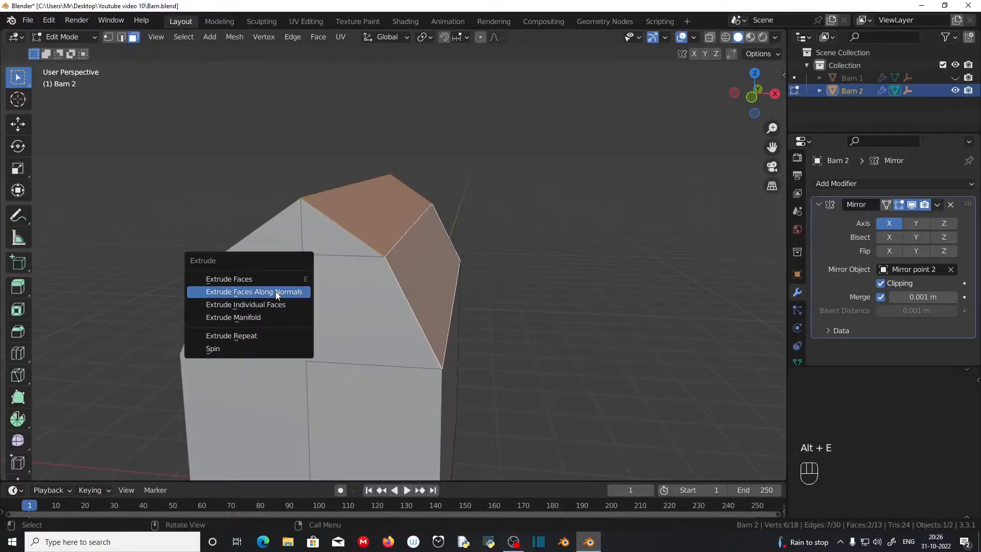
pyautogui.click(276, 292)
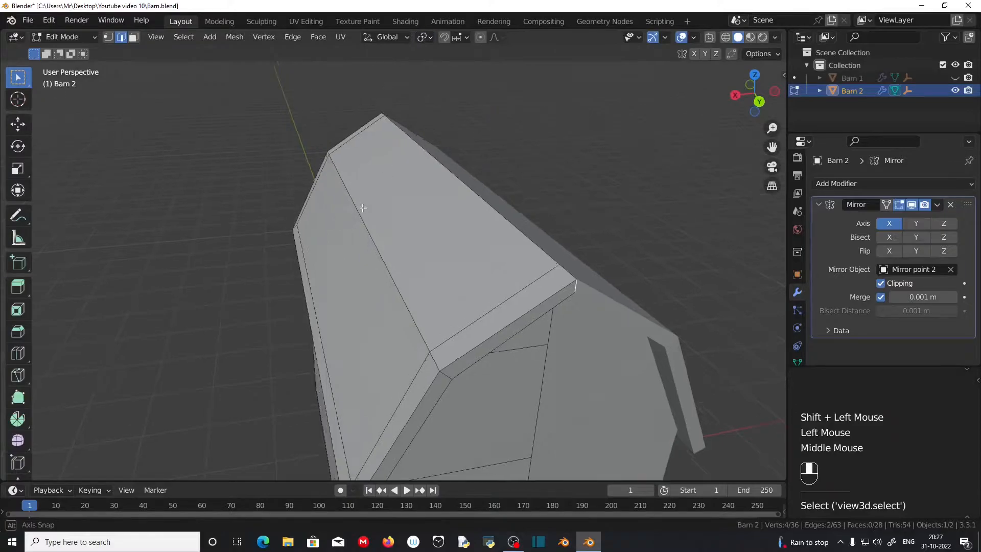
pyautogui.moveTo(363, 207); pyautogui.dragTo(381, 215, button='middle')
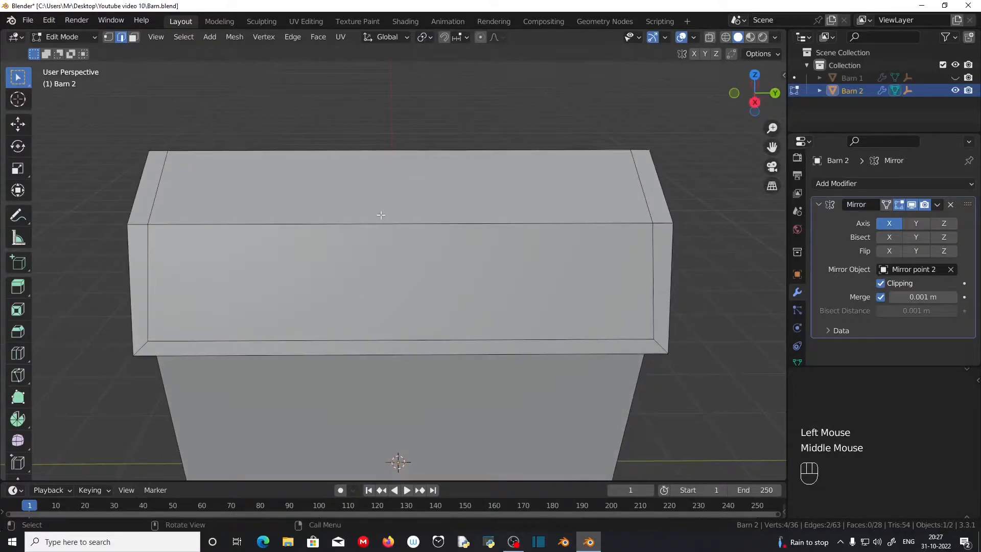
pyautogui.press('s')
pyautogui.press('y')
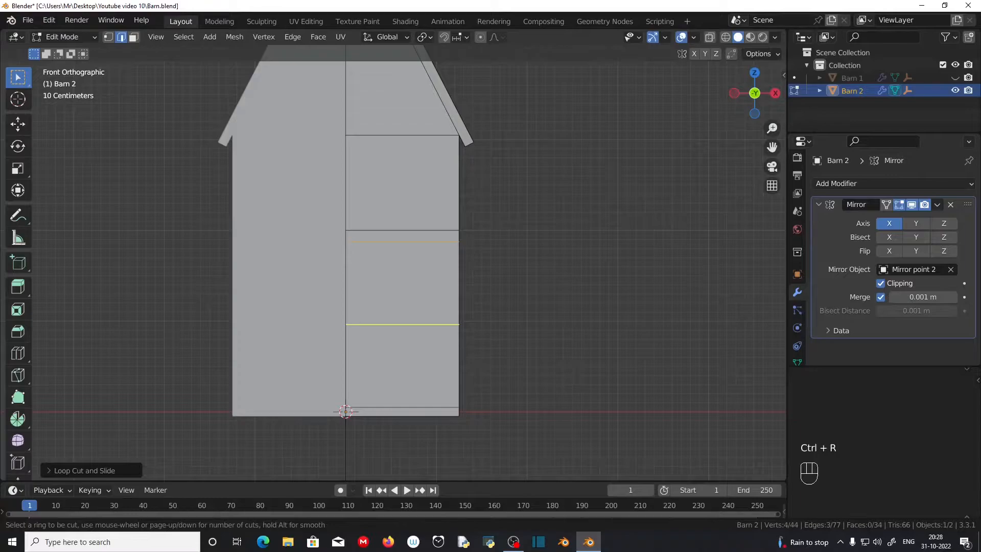
# - Add a horizontal loop cut around the lower part of the barn wall and slide it upward
pyautogui.click(442, 377)
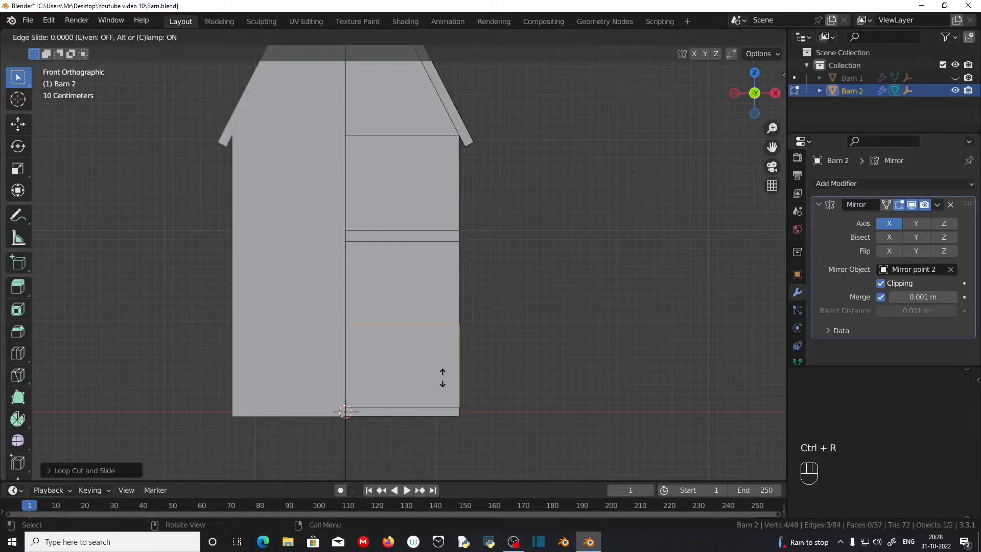
pyautogui.click(441, 345)
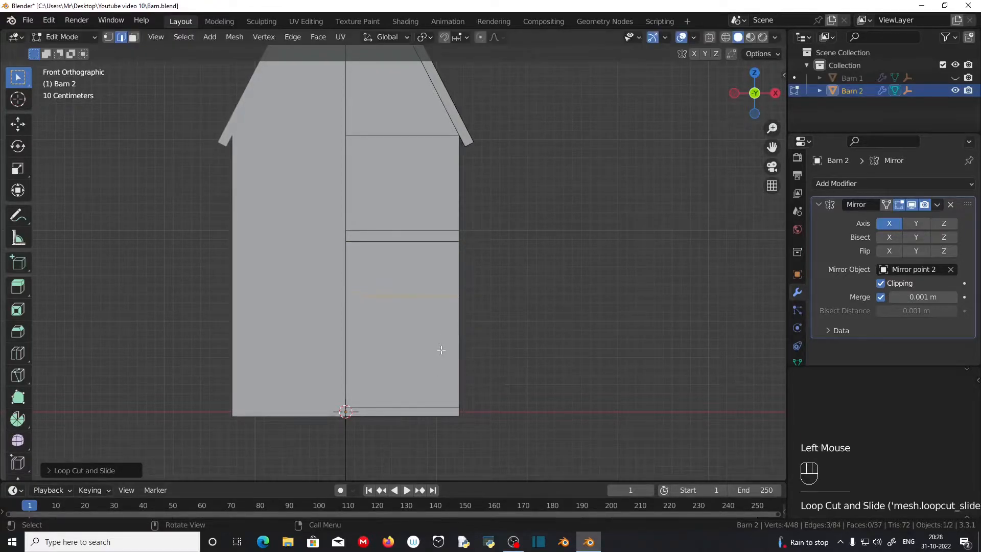
# - Move the four upper window faces on the side wall down about 0.03 m along Z
pyautogui.scroll(3, 548, 395)
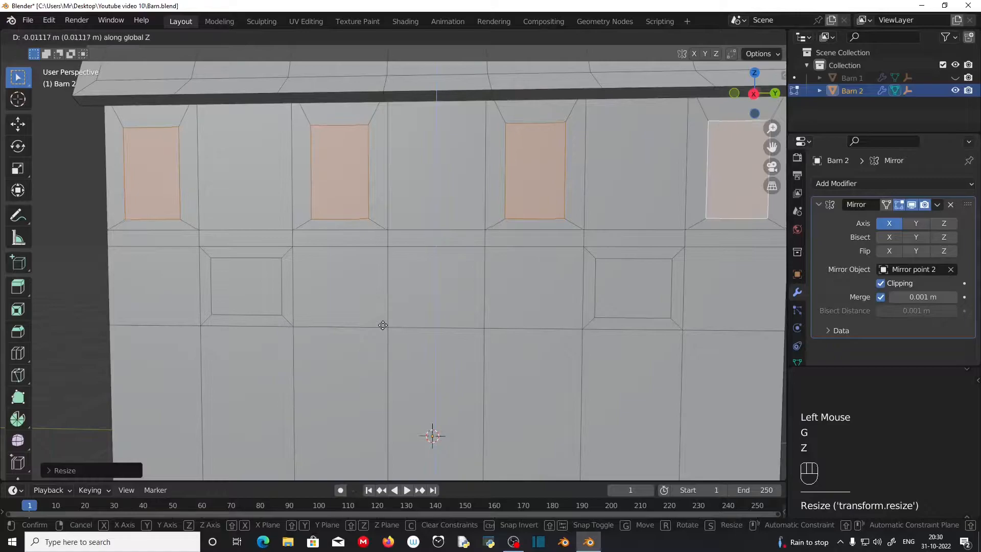
pyautogui.press('z')
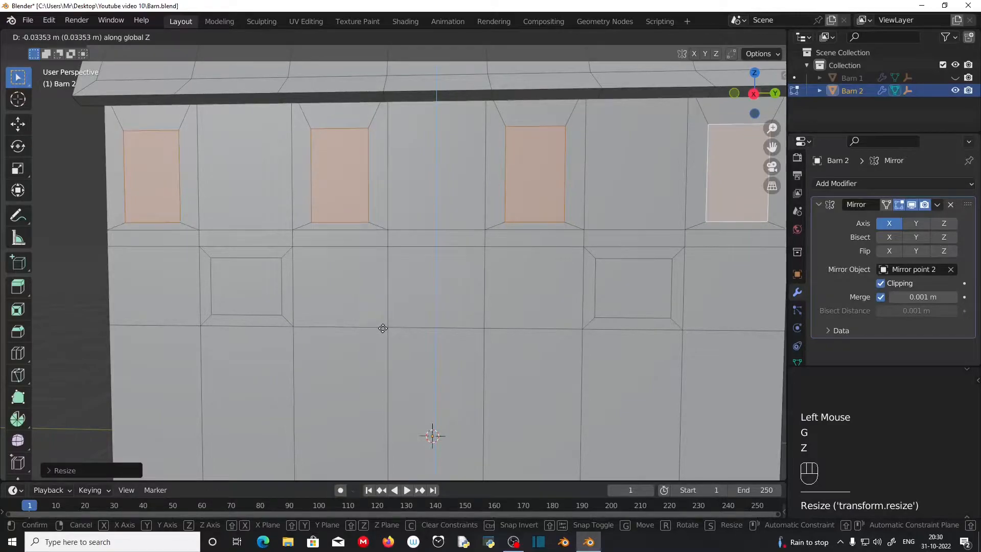
pyautogui.click(383, 327)
# - Select the two lower window faces on the barn's side wall
pyautogui.scroll(-2, 382, 327)
pyautogui.scroll(1, 382, 327)
pyautogui.moveTo(383, 327); pyautogui.dragTo(276, 307, button='middle')
pyautogui.click(276, 307)
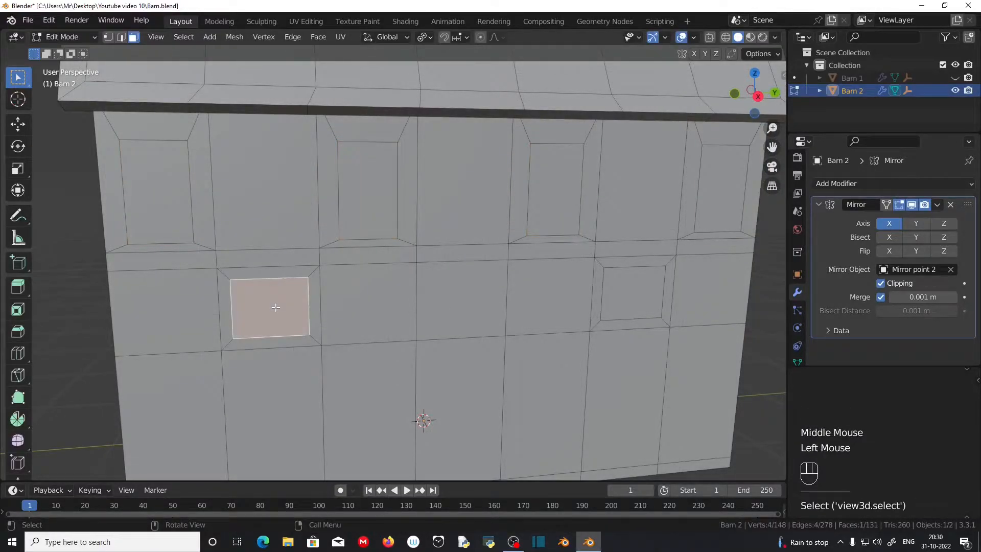
pyautogui.keyDown('shift'); pyautogui.click(626, 309); pyautogui.keyUp('shift')
pyautogui.moveTo(576, 365); pyautogui.dragTo(436, 392, button='middle')
pyautogui.scroll(-3, 562, 353)
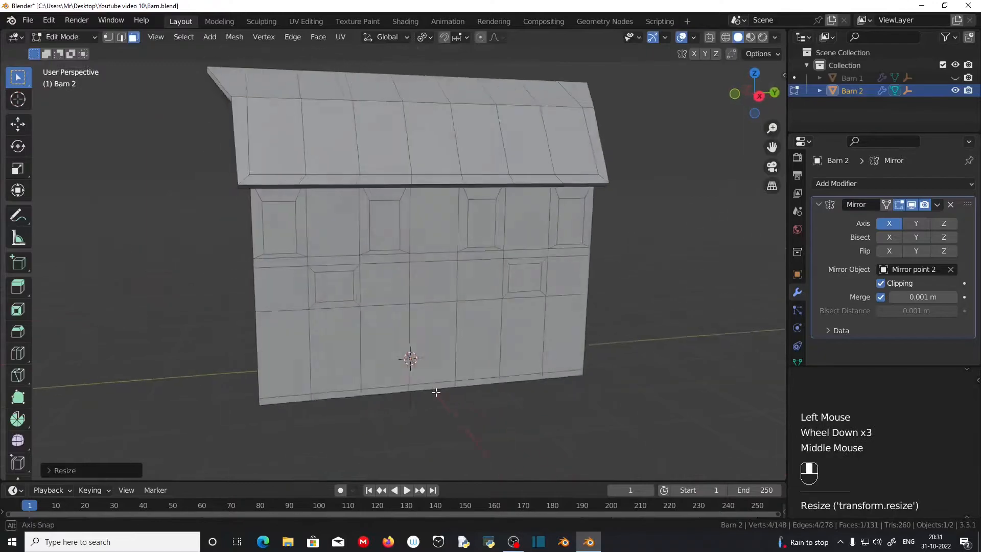
# - Add the four upper and two lower window faces of the side wall to the selection
pyautogui.keyDown('shift'); pyautogui.click(279, 227); pyautogui.keyUp('shift')
pyautogui.keyDown('shift'); pyautogui.click(378, 226); pyautogui.keyUp('shift')
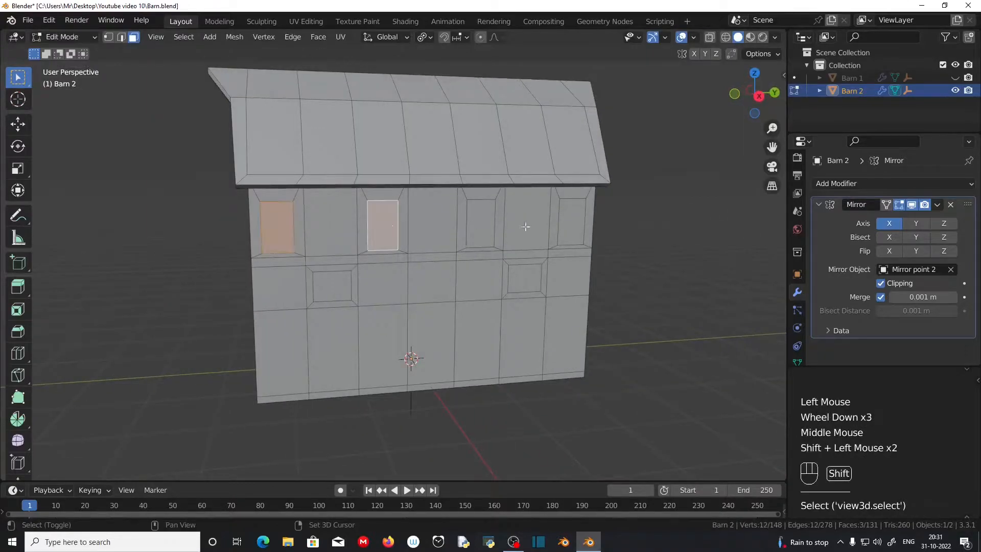
pyautogui.keyDown('shift'); pyautogui.click(478, 226); pyautogui.keyUp('shift')
pyautogui.keyDown('shift'); pyautogui.click(564, 226); pyautogui.keyUp('shift')
pyautogui.keyDown('shift'); pyautogui.click(508, 282); pyautogui.keyUp('shift')
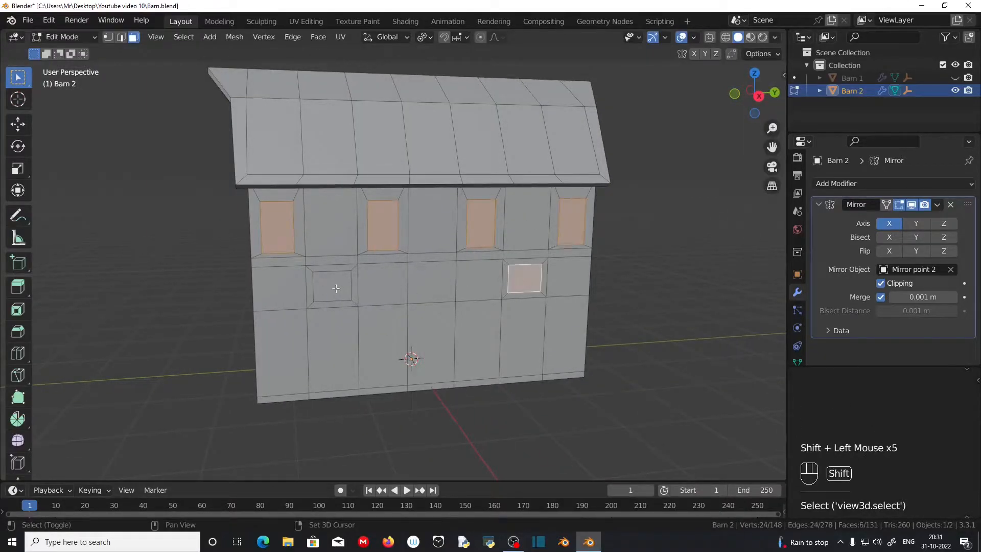
pyautogui.keyDown('shift'); pyautogui.click(335, 288); pyautogui.keyUp('shift')
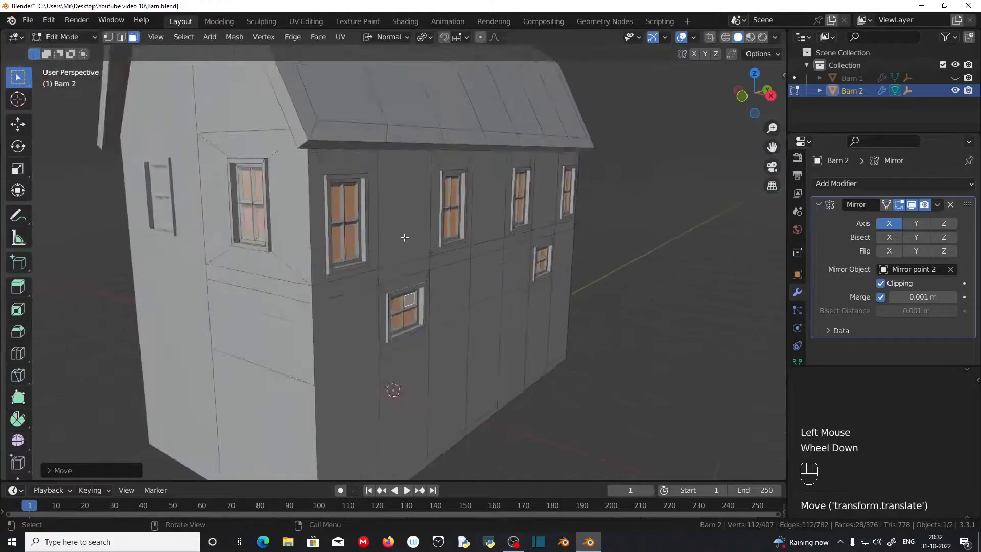
# - Set the transform orientation to Global
pyautogui.scroll(-1, 405, 238)
pyautogui.moveTo(441, 262); pyautogui.dragTo(368, 256, button='middle')
pyautogui.scroll(1, 310, 259)
pyautogui.click(397, 37)
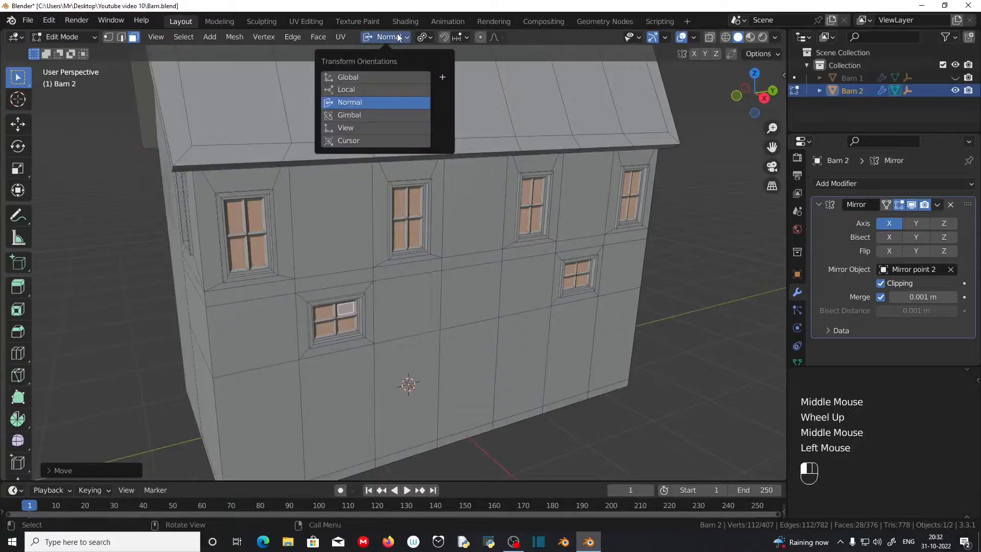
pyautogui.click(382, 76)
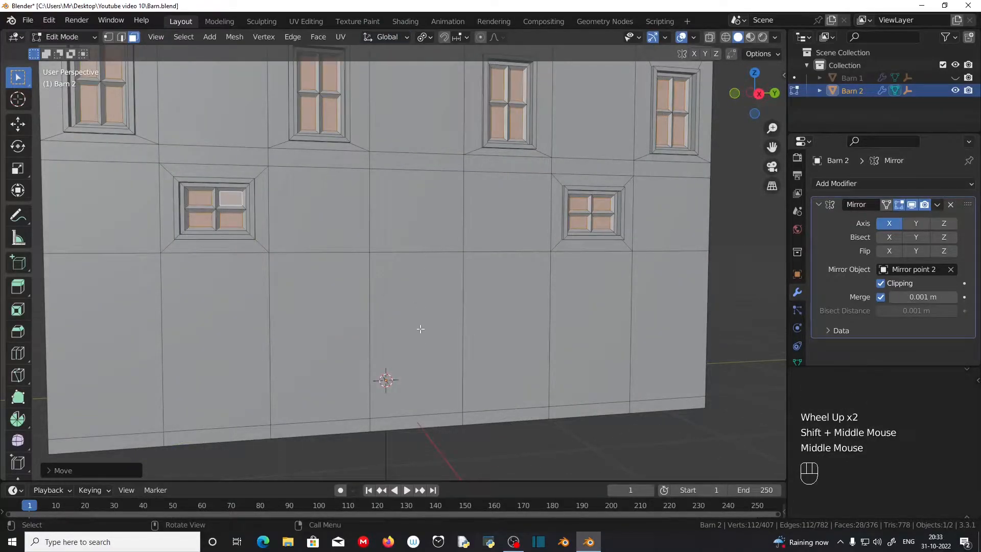
# - Examine the side wall and its recessed windows from several angles and distances
pyautogui.scroll(-2, 420, 328)
pyautogui.moveTo(330, 334); pyautogui.dragTo(419, 311, button='middle')
pyautogui.keyDown('shift'); pyautogui.moveTo(419, 312); pyautogui.dragTo(447, 303, button='middle'); pyautogui.keyUp('shift')
pyautogui.scroll(2, 447, 303)
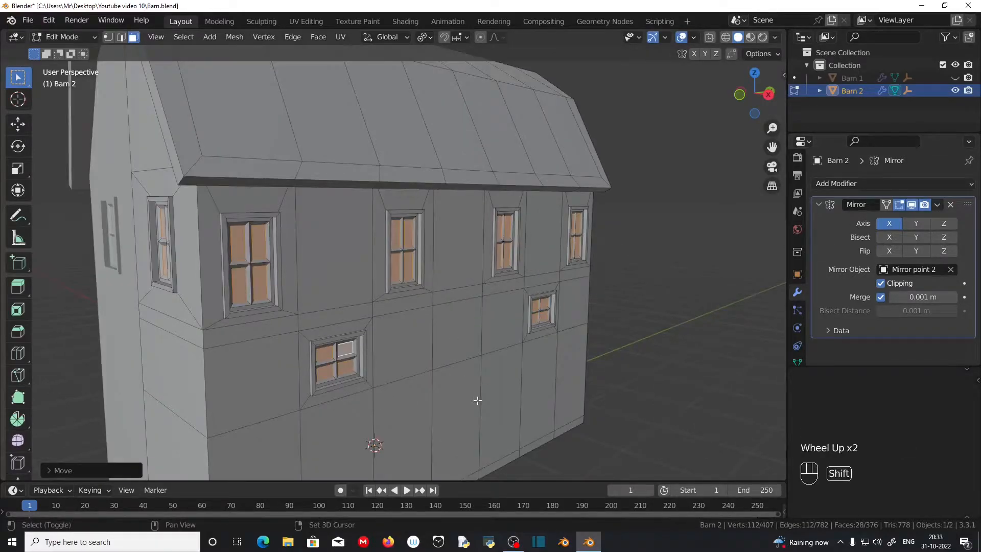
pyautogui.keyDown('shift'); pyautogui.moveTo(478, 400); pyautogui.dragTo(405, 261, button='middle'); pyautogui.keyUp('shift')
pyautogui.scroll(-1, 396, 313)
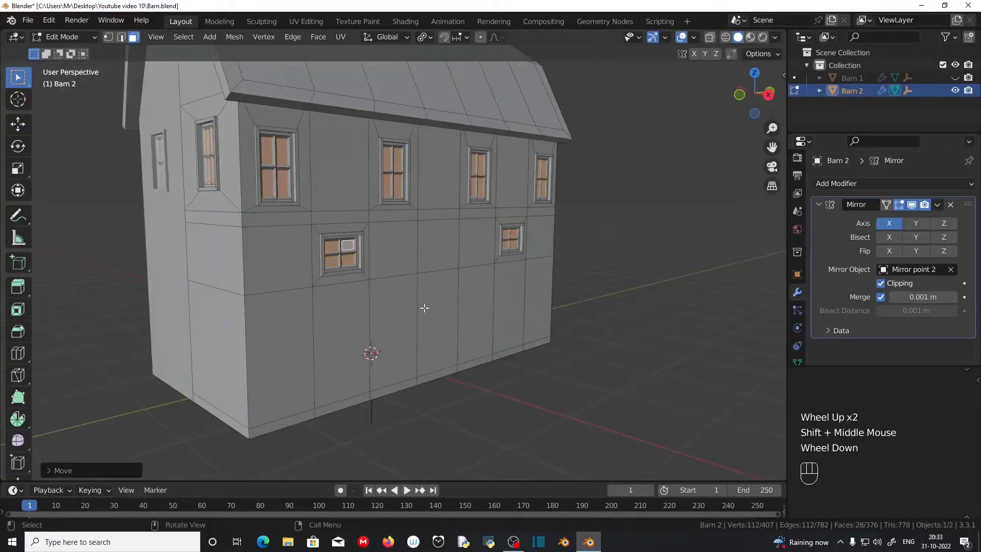
pyautogui.scroll(-1, 350, 297)
pyautogui.moveTo(350, 298); pyautogui.dragTo(357, 286, button='middle')
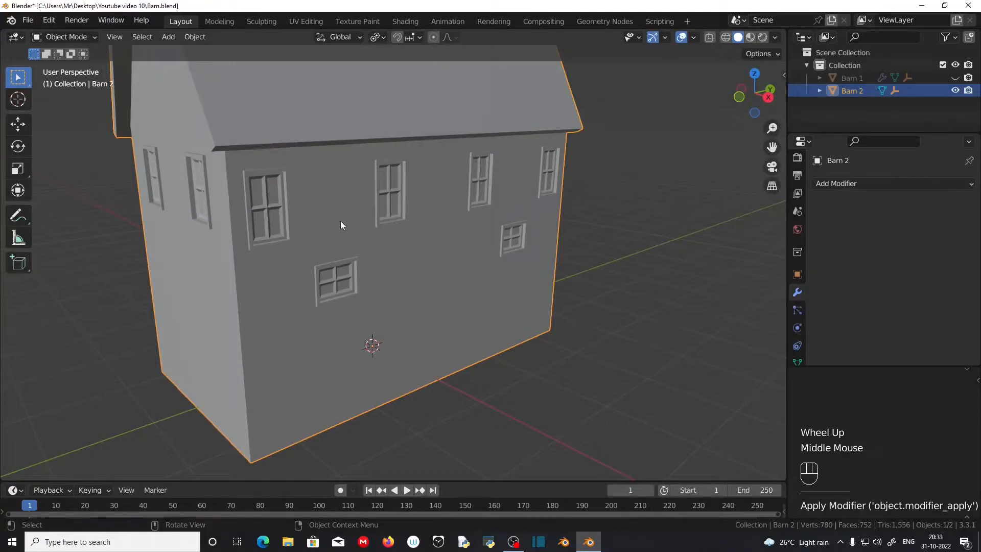
# - In Edit Mode, inset the middle lower window face about 0.03 m, recess it and inset it again
pyautogui.press('Tab')
pyautogui.moveTo(430, 283); pyautogui.dragTo(417, 261, button='middle')
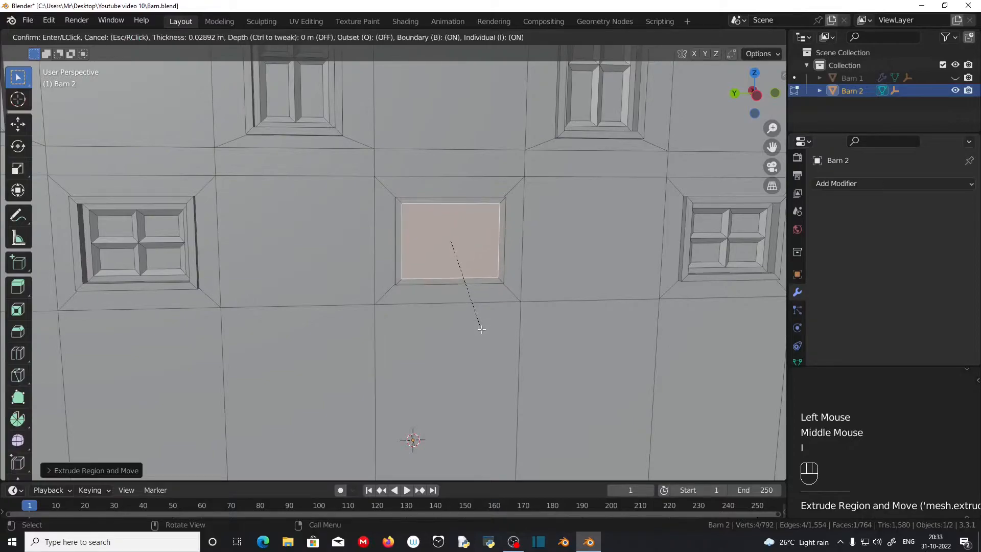
pyautogui.click(477, 328)
pyautogui.press('i')
pyautogui.moveTo(478, 329); pyautogui.dragTo(296, 353, button='middle')
pyautogui.click(238, 361)
pyautogui.press('i')
pyautogui.click(440, 349)
# - Subdivide the middle window face into four panes and inset each pane individually by about 0.018 m
pyautogui.rightClick(441, 348)
pyautogui.click(472, 317)
pyautogui.press('i')
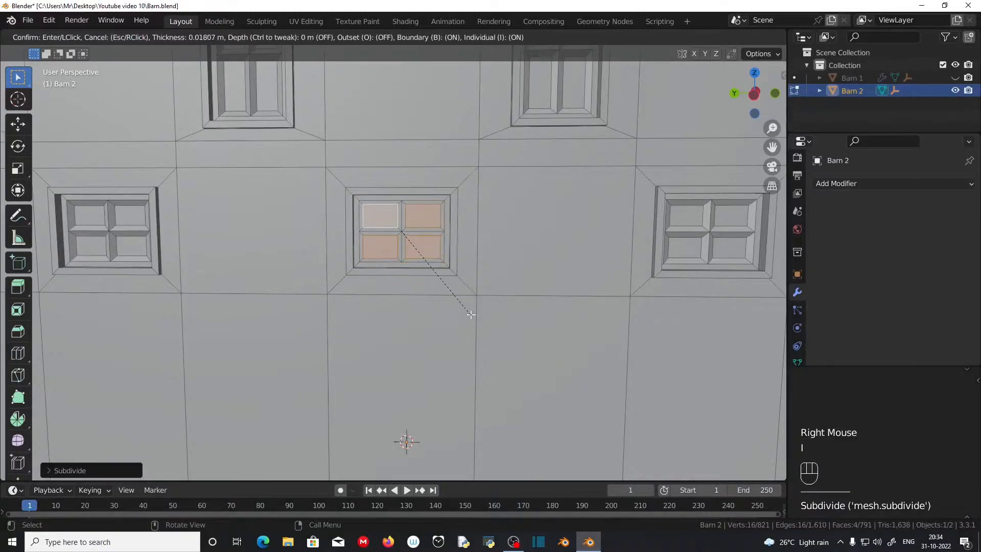
pyautogui.click(471, 314)
# - Move the four panes of the middle window about 0.014 m along X into the frame
pyautogui.moveTo(471, 314); pyautogui.dragTo(353, 344, button='middle')
pyautogui.press('g')
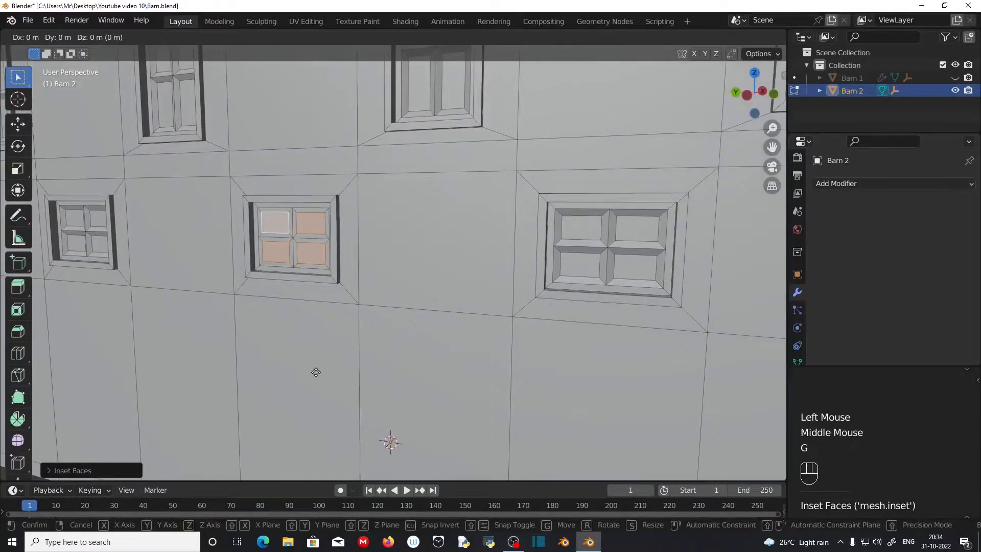
pyautogui.press('x')
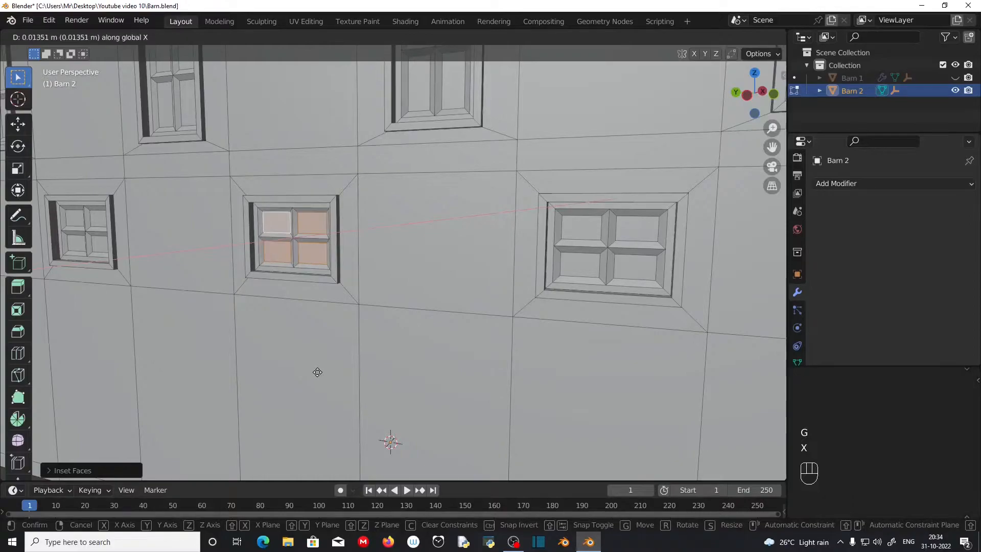
pyautogui.click(317, 372)
pyautogui.scroll(-1, 318, 372)
pyautogui.scroll(-1, 318, 372)
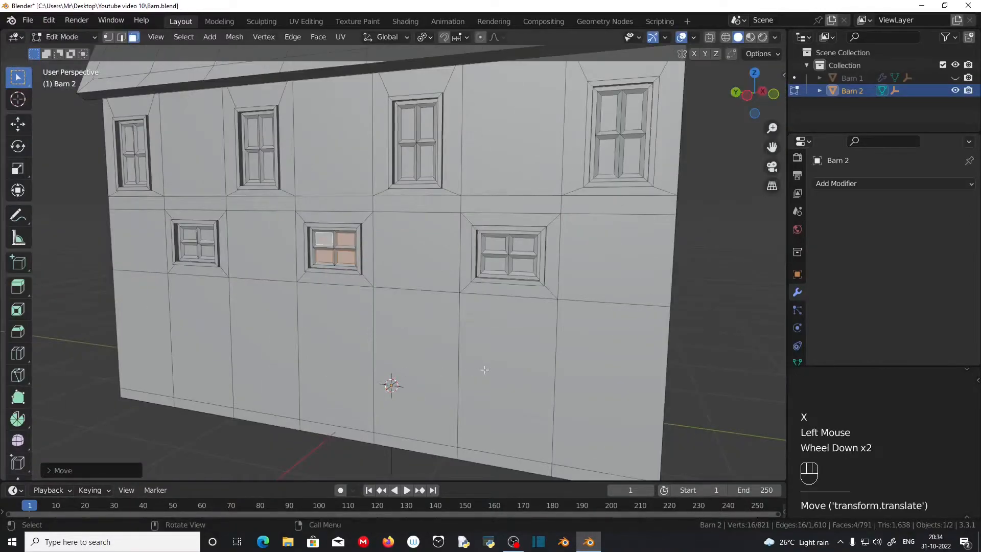
# - Select the two stacked faces at the middle of the opposite side wall and extrude them outward about 0.03 m
pyautogui.moveTo(318, 372); pyautogui.dragTo(261, 370, button='middle')
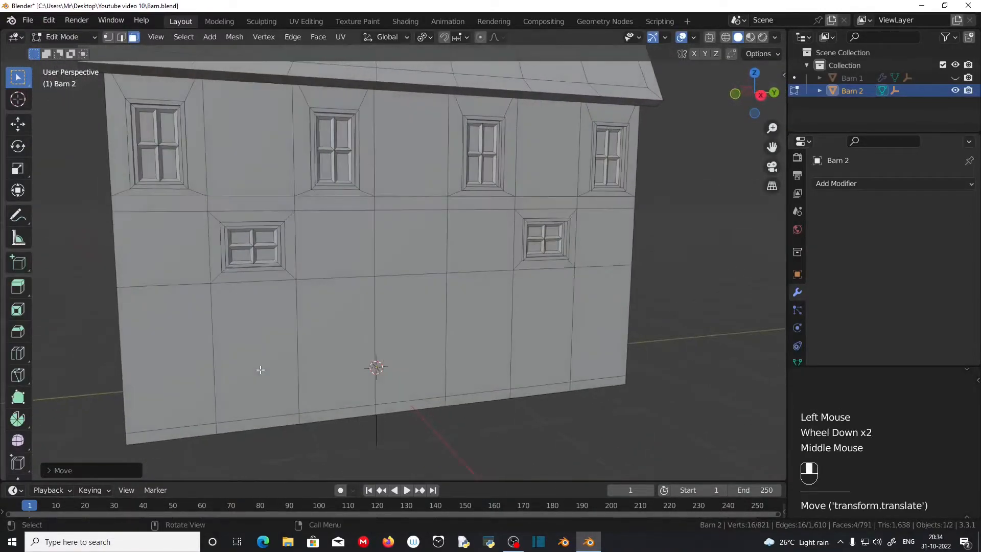
pyautogui.scroll(-2, 401, 248)
pyautogui.click(402, 249)
pyautogui.keyDown('shift'); pyautogui.click(411, 299); pyautogui.keyUp('shift')
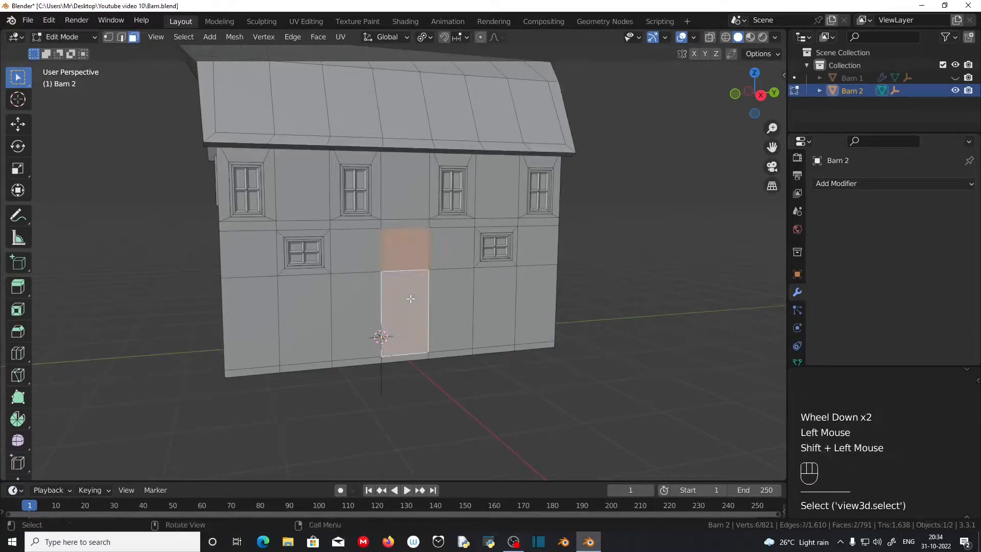
pyautogui.scroll(3, 411, 299)
pyautogui.moveTo(487, 348); pyautogui.dragTo(445, 334, button='middle')
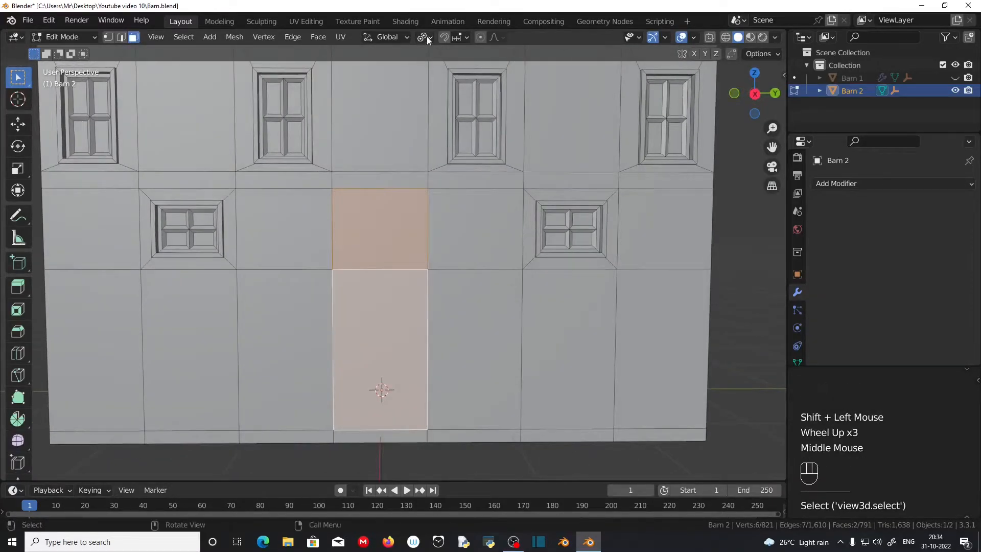
pyautogui.click(427, 38)
pyautogui.press('e')
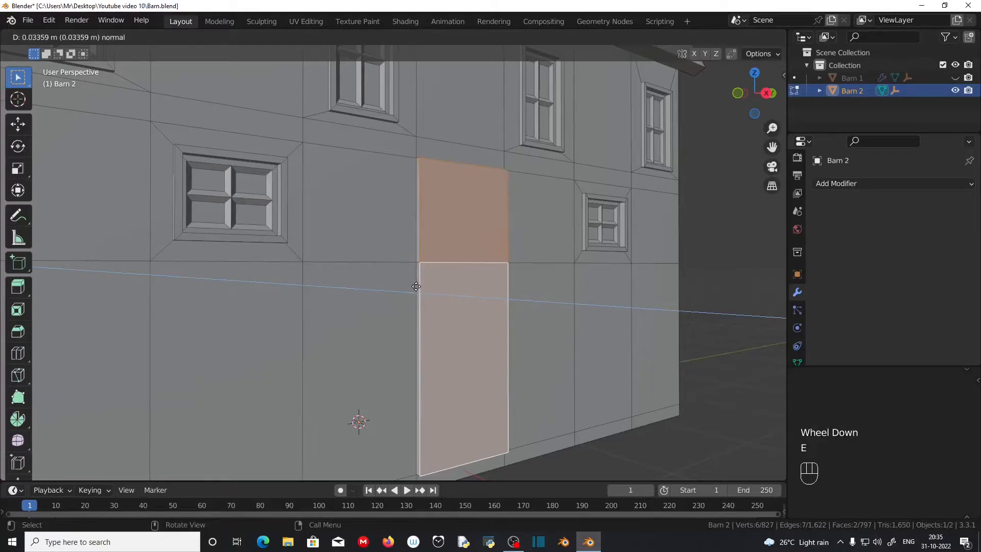
pyautogui.click(416, 287)
# - Inset the two door faces as one region by about 0.05 m and extrude them inward
pyautogui.scroll(2, 451, 292)
pyautogui.moveTo(451, 292); pyautogui.dragTo(541, 401, button='middle')
pyautogui.scroll(-1, 546, 404)
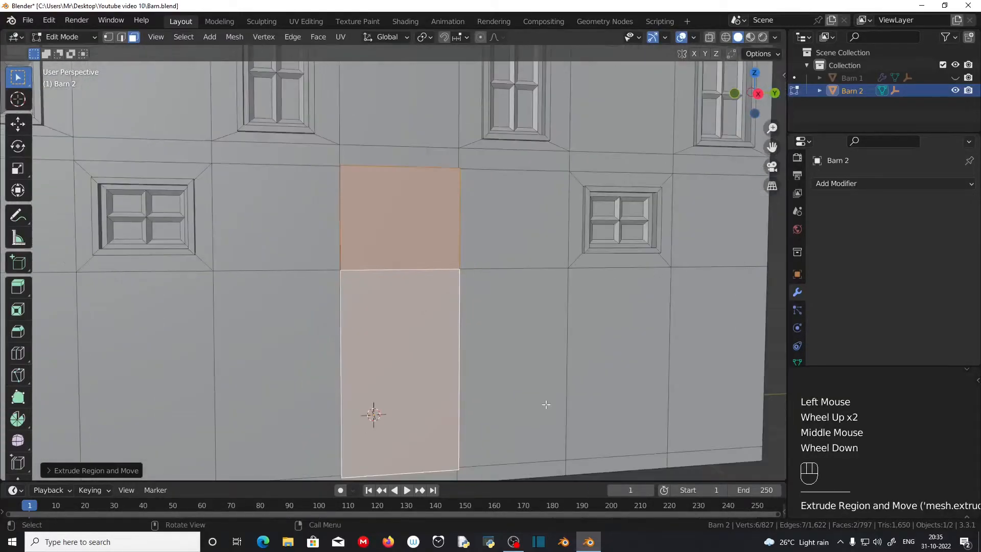
pyautogui.press('i')
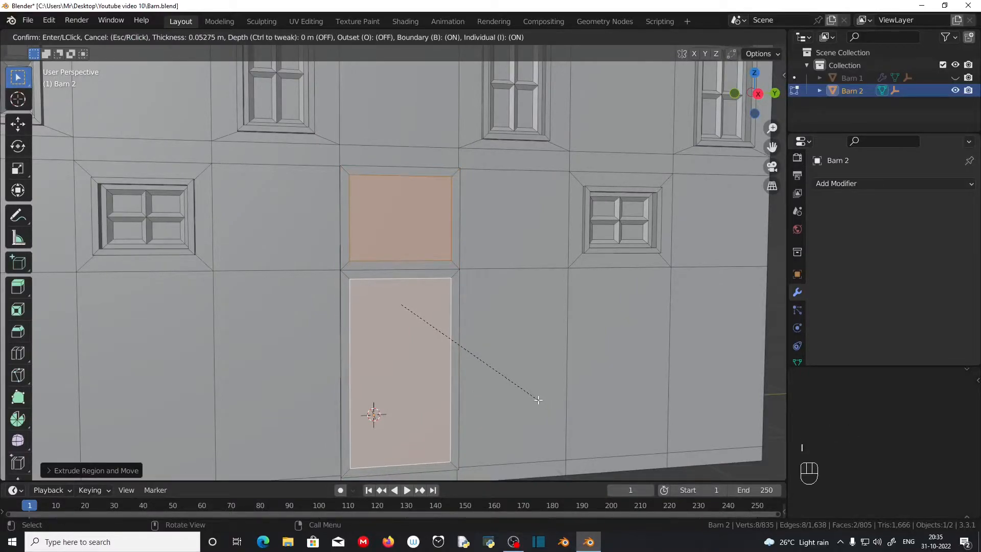
pyautogui.press('i')
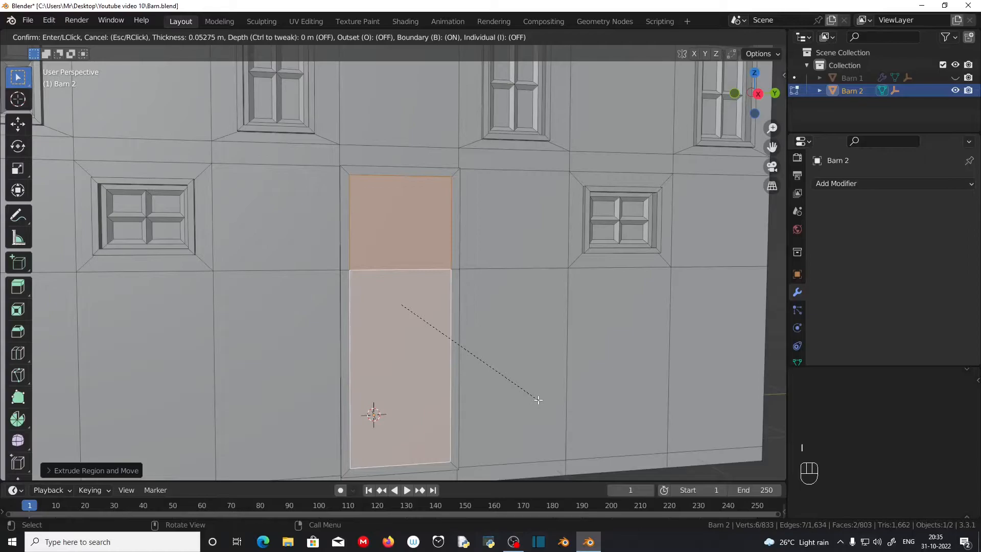
pyautogui.click(538, 400)
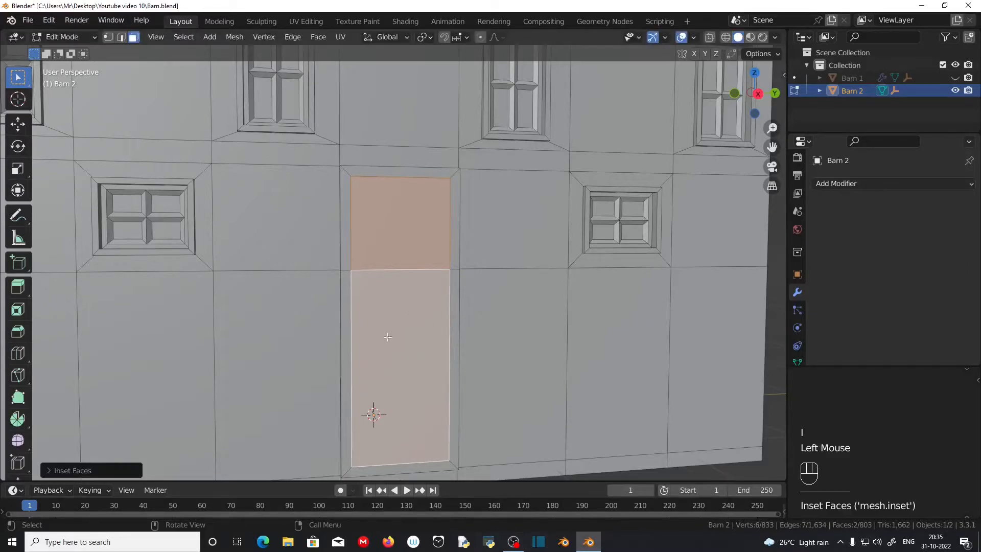
pyautogui.middleClick(385, 336)
pyautogui.moveTo(385, 336); pyautogui.dragTo(489, 352, button='middle')
pyautogui.press('e')
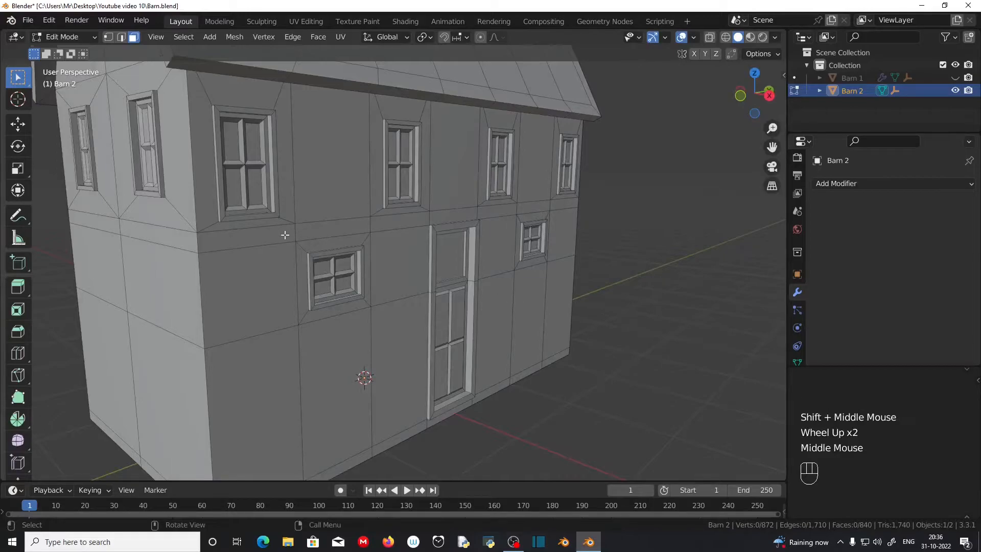
# - Select the seven narrow band faces running along the side wall above the door
pyautogui.click(285, 234)
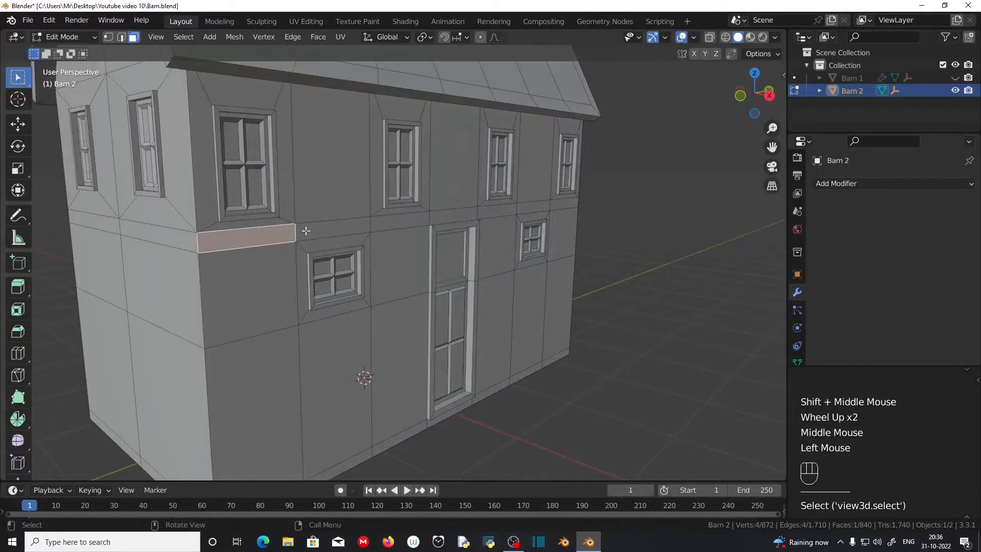
pyautogui.keyDown('shift'); pyautogui.click(322, 226); pyautogui.keyUp('shift')
pyautogui.keyDown('shift'); pyautogui.click(400, 225); pyautogui.keyUp('shift')
pyautogui.keyDown('shift'); pyautogui.click(454, 216); pyautogui.keyUp('shift')
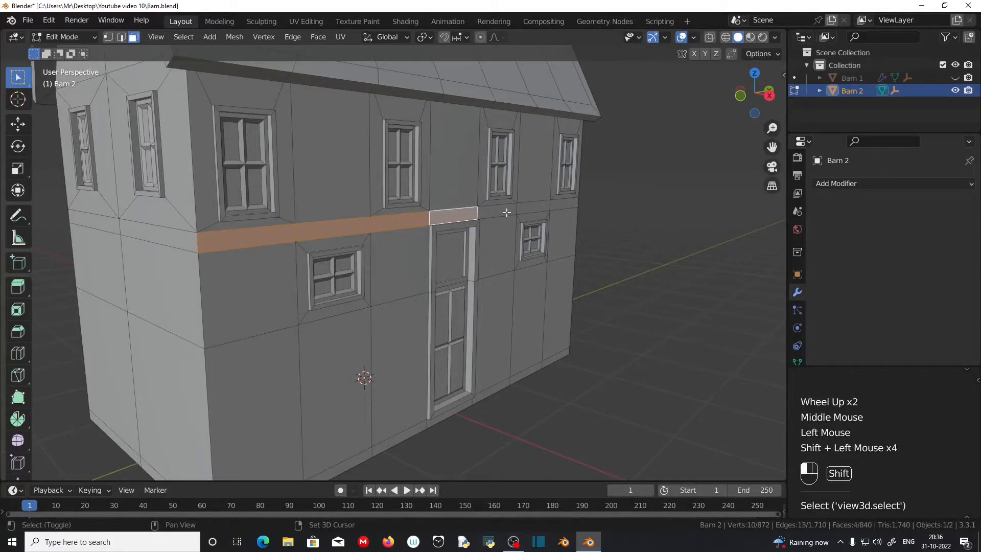
pyautogui.keyDown('shift'); pyautogui.click(497, 212); pyautogui.keyUp('shift')
pyautogui.keyDown('shift'); pyautogui.click(533, 207); pyautogui.keyUp('shift')
pyautogui.keyDown('shift'); pyautogui.click(566, 207); pyautogui.keyUp('shift')
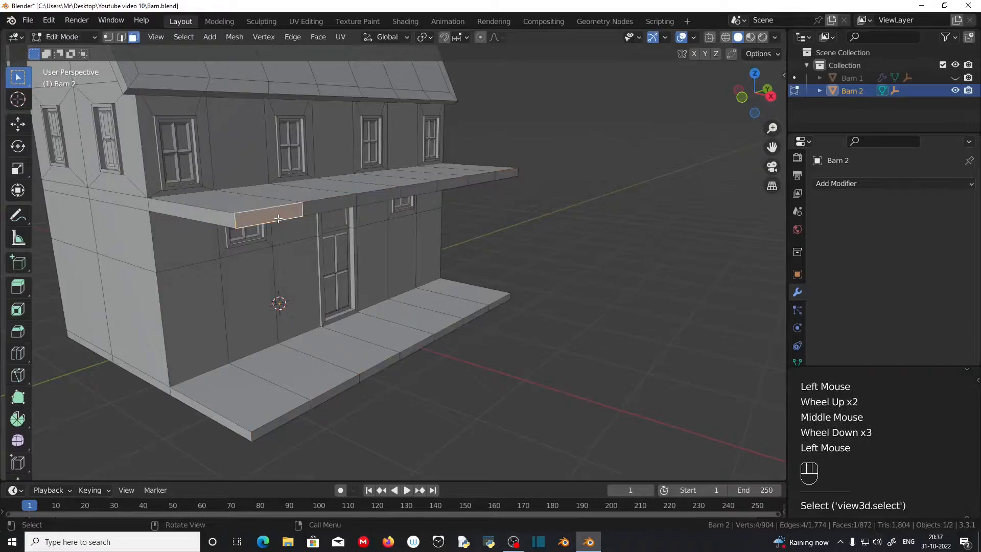
# - Select all the outer front faces of the porch roof and move them down along Z to slope the roof
pyautogui.keyDown('shift'); pyautogui.click(336, 207); pyautogui.keyUp('shift')
pyautogui.keyDown('shift'); pyautogui.click(378, 197); pyautogui.keyUp('shift')
pyautogui.keyDown('shift'); pyautogui.click(420, 189); pyautogui.keyUp('shift')
pyautogui.keyDown('shift'); pyautogui.click(456, 183); pyautogui.keyUp('shift')
pyautogui.keyDown('shift'); pyautogui.click(485, 179); pyautogui.keyUp('shift')
pyautogui.keyDown('shift'); pyautogui.click(506, 175); pyautogui.keyUp('shift')
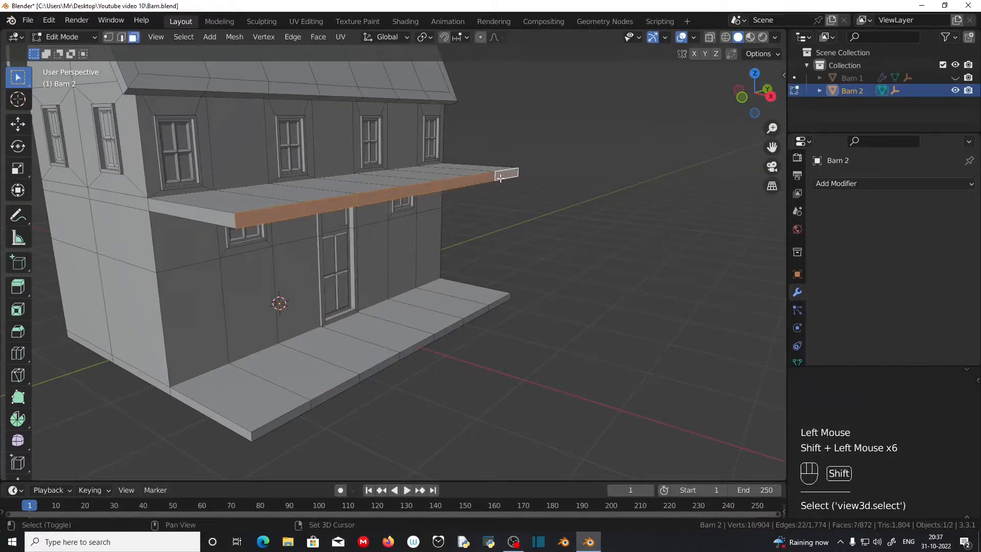
pyautogui.moveTo(506, 176); pyautogui.dragTo(357, 320, button='middle')
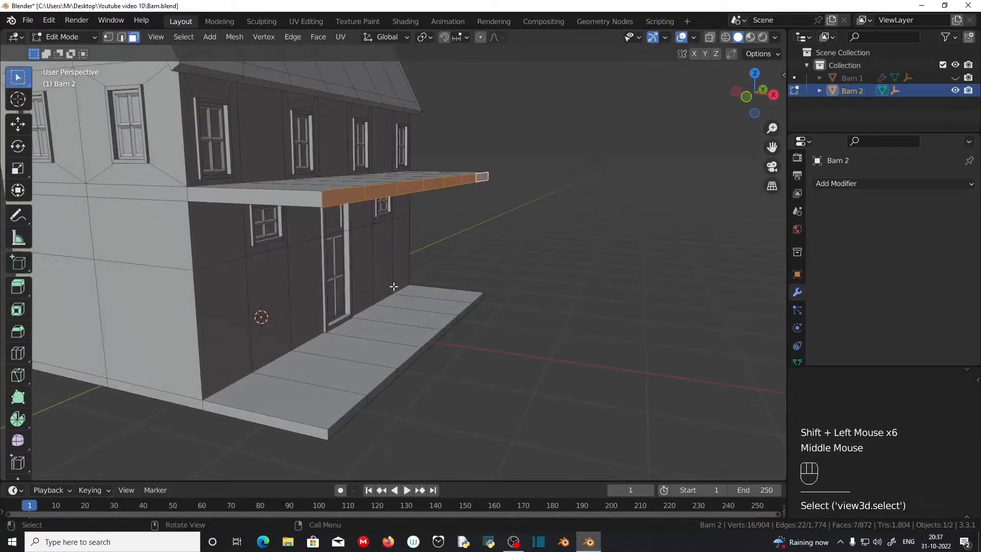
pyautogui.press('KP_1')
pyautogui.press('g')
pyautogui.press('z')
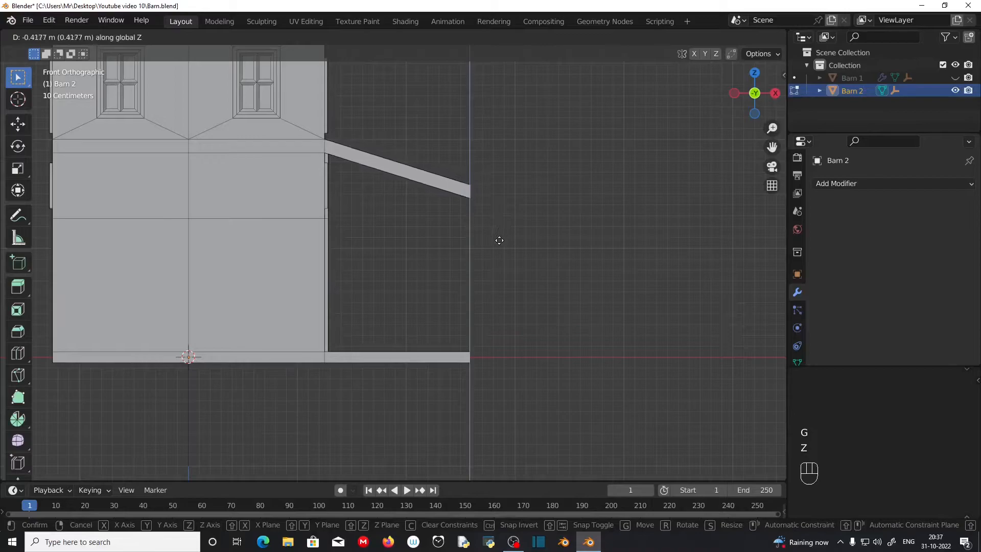
pyautogui.click(496, 289)
pyautogui.moveTo(495, 289); pyautogui.dragTo(425, 338, button='middle')
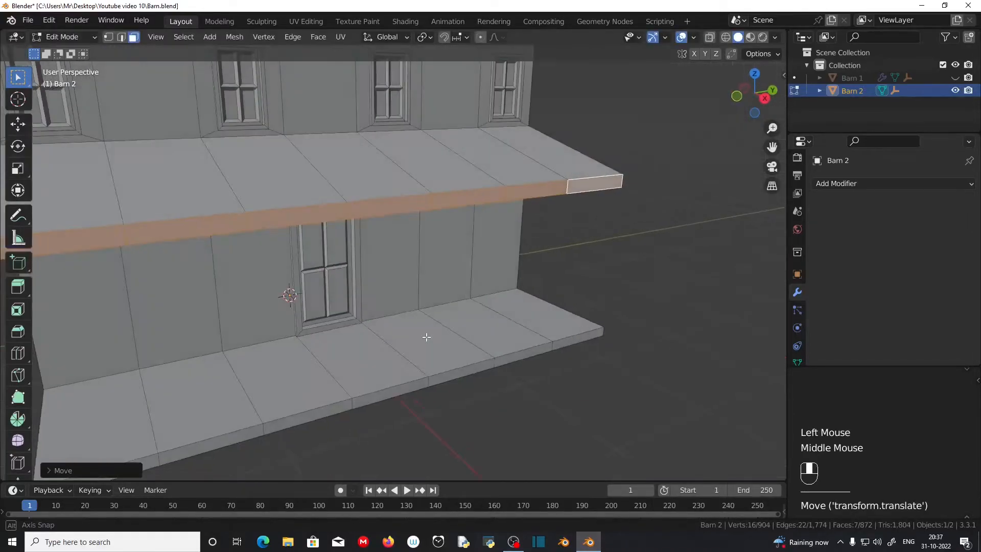
# - Select the end panel of the porch floor's upper surface
pyautogui.scroll(-2, 359, 344)
pyautogui.click(244, 345)
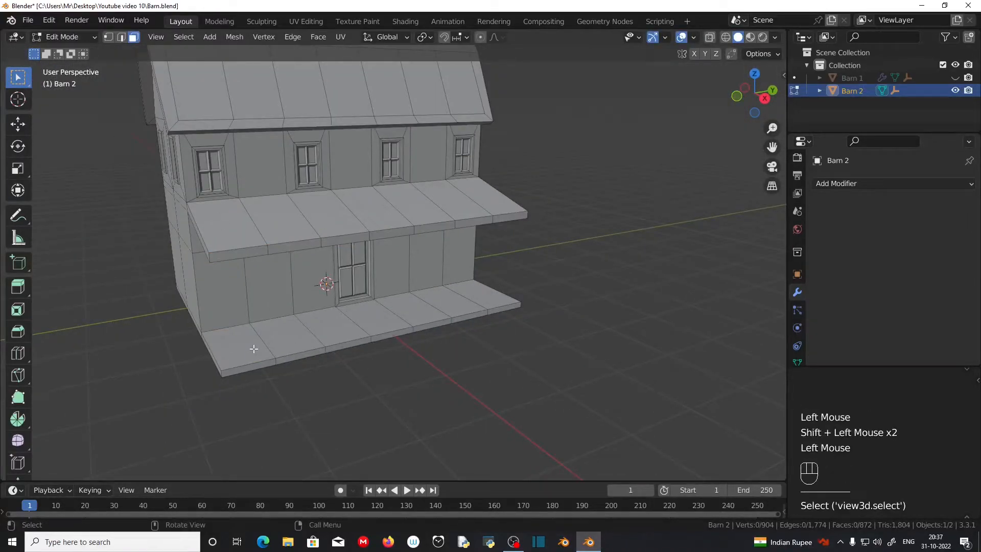
pyautogui.click(254, 349)
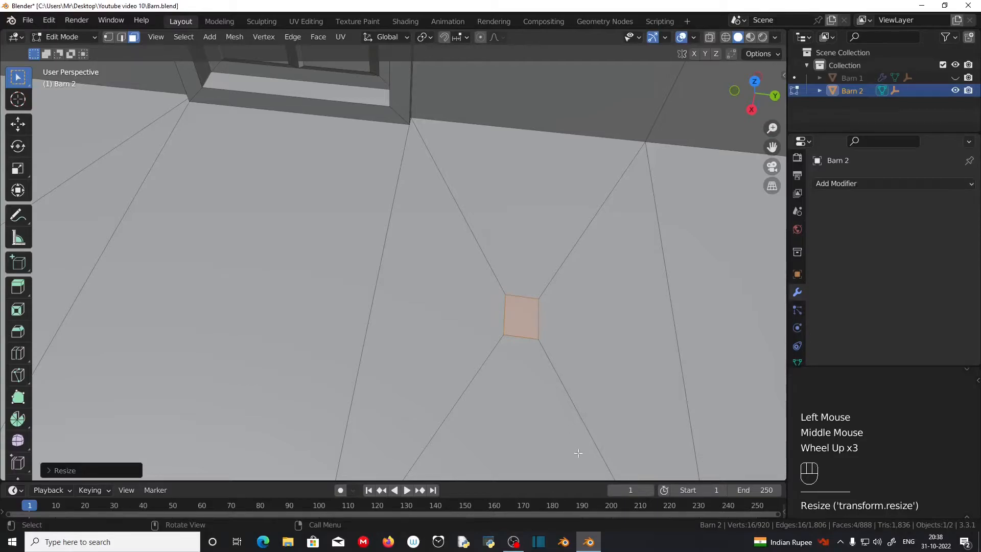
# - Scale the four small inset faces on the porch floor along X into squares and move them along X toward the outer edge
pyautogui.press('s')
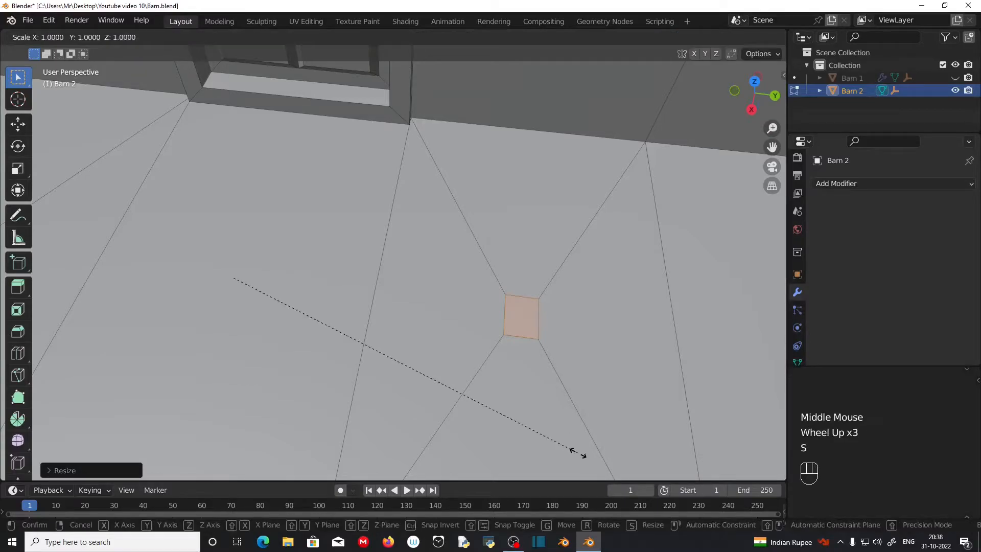
pyautogui.press('x')
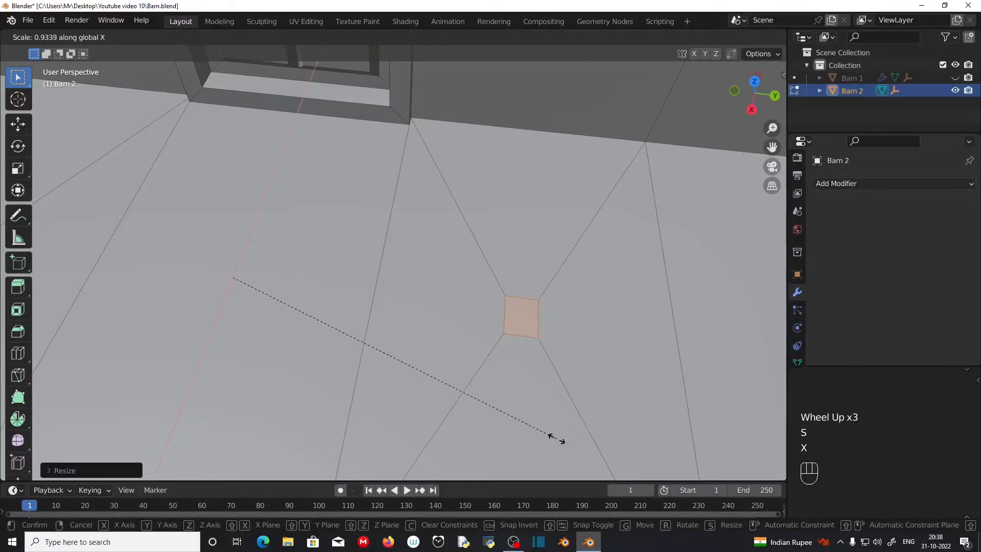
pyautogui.click(518, 402)
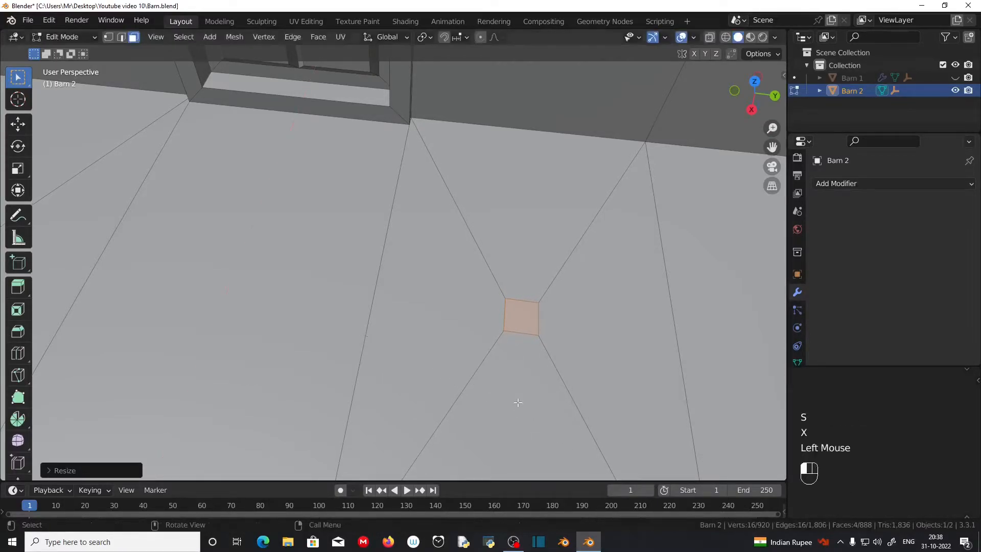
pyautogui.scroll(-5, 416, 318)
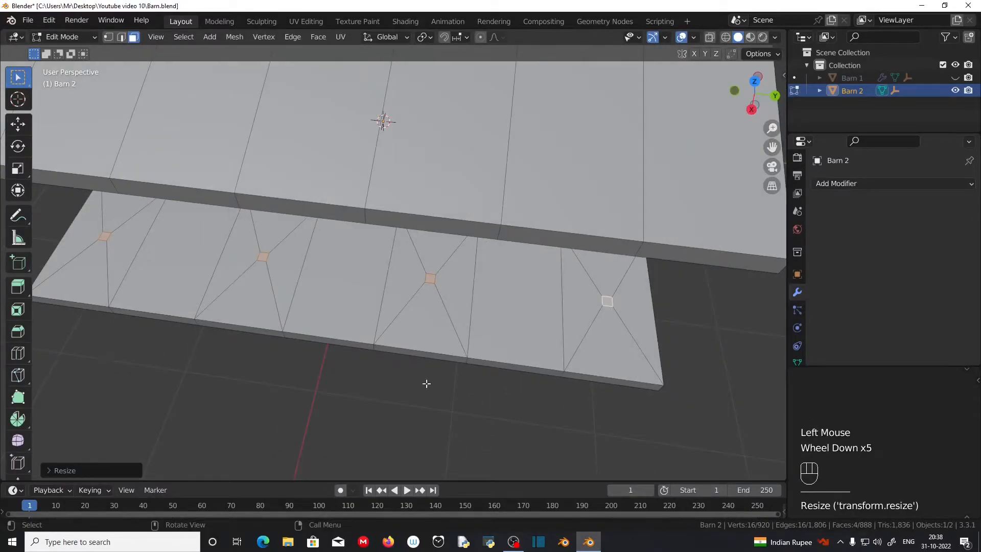
pyautogui.press('g')
pyautogui.press('x')
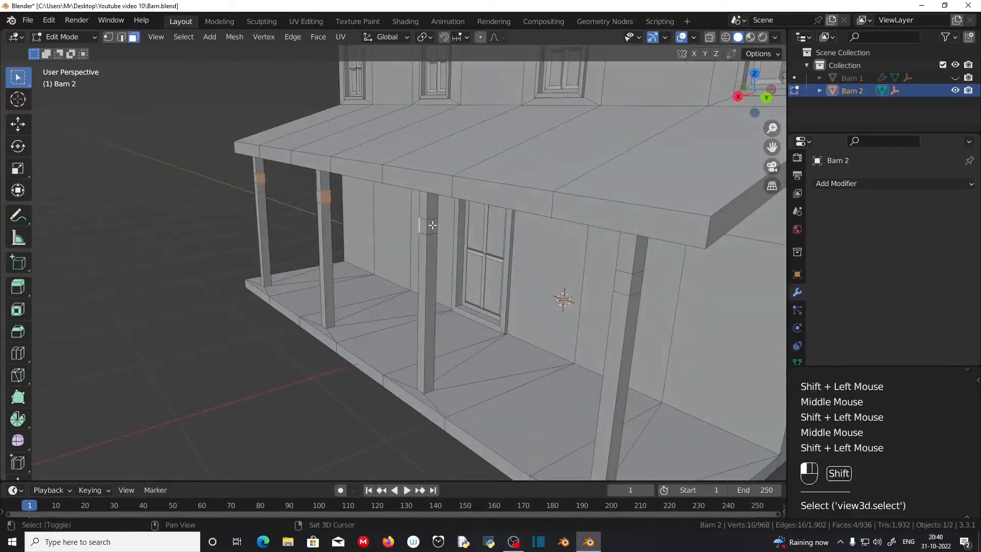
# - Complete the selection of the inward-facing side faces on the posts' upper segments and inset them slightly
pyautogui.moveTo(560, 291); pyautogui.dragTo(604, 172, button='middle')
pyautogui.keyDown('shift'); pyautogui.click(591, 163); pyautogui.keyUp('shift')
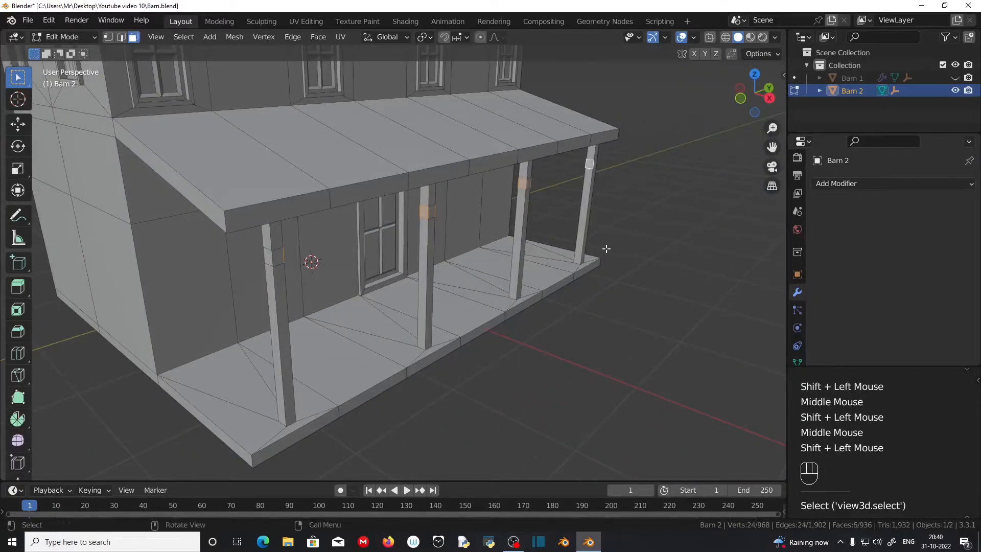
pyautogui.moveTo(590, 163); pyautogui.dragTo(521, 238, button='middle')
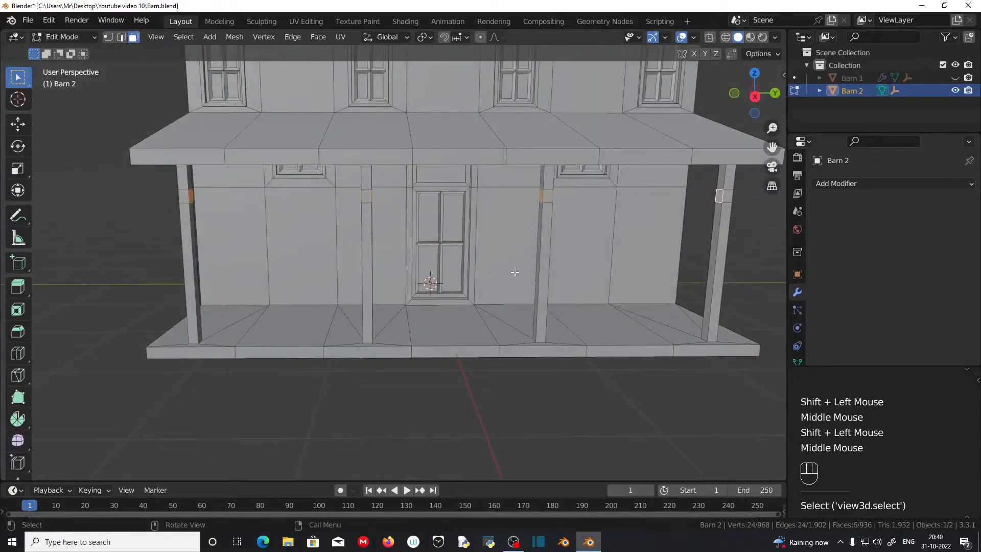
pyautogui.keyDown('shift'); pyautogui.moveTo(514, 272); pyautogui.dragTo(354, 333, button='middle'); pyautogui.keyUp('shift')
pyautogui.scroll(3, 330, 360)
pyautogui.press('i')
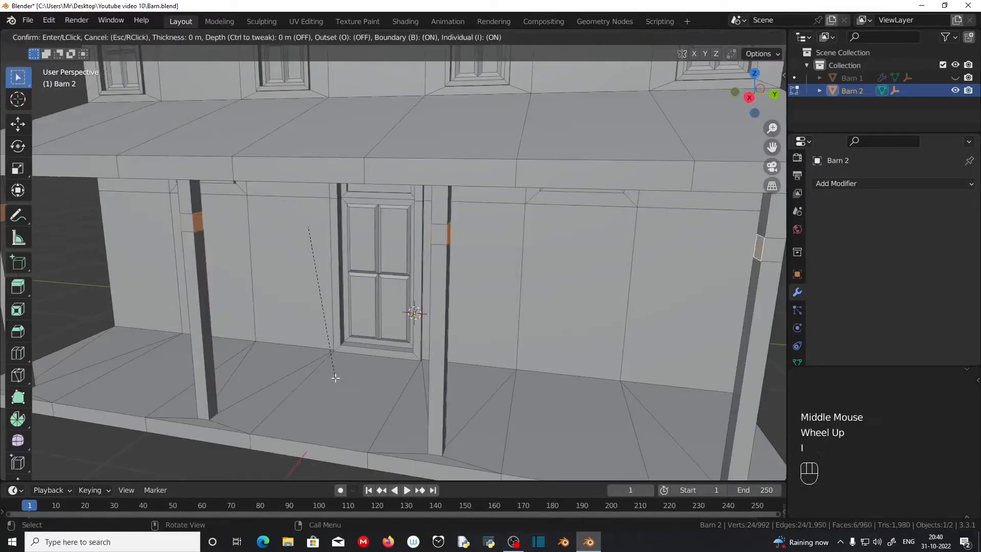
pyautogui.scroll(-3, 335, 378)
pyautogui.click(332, 372)
# - Extrude the inset post faces along their normals into horizontal brackets between the posts
pyautogui.hotkey('alt', 'e')
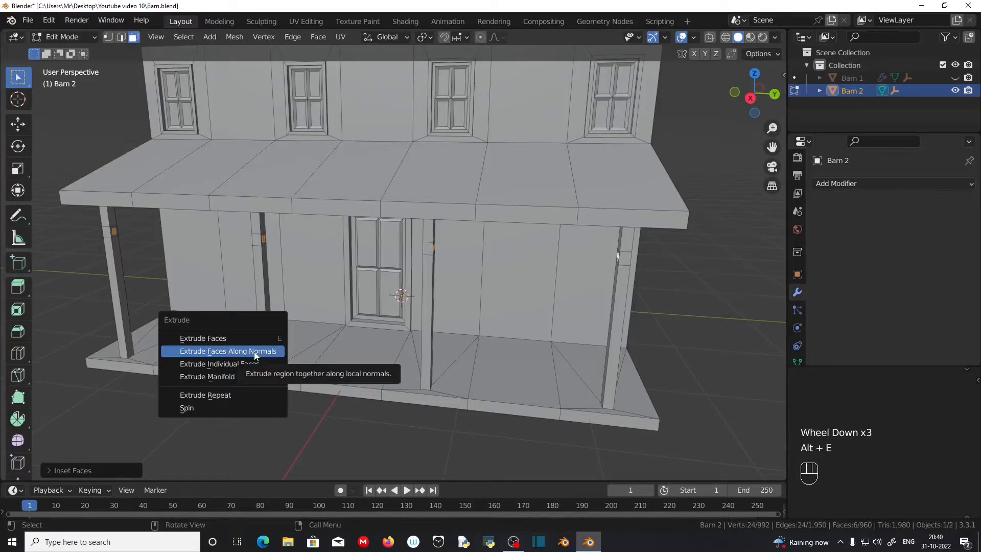
pyautogui.click(255, 355)
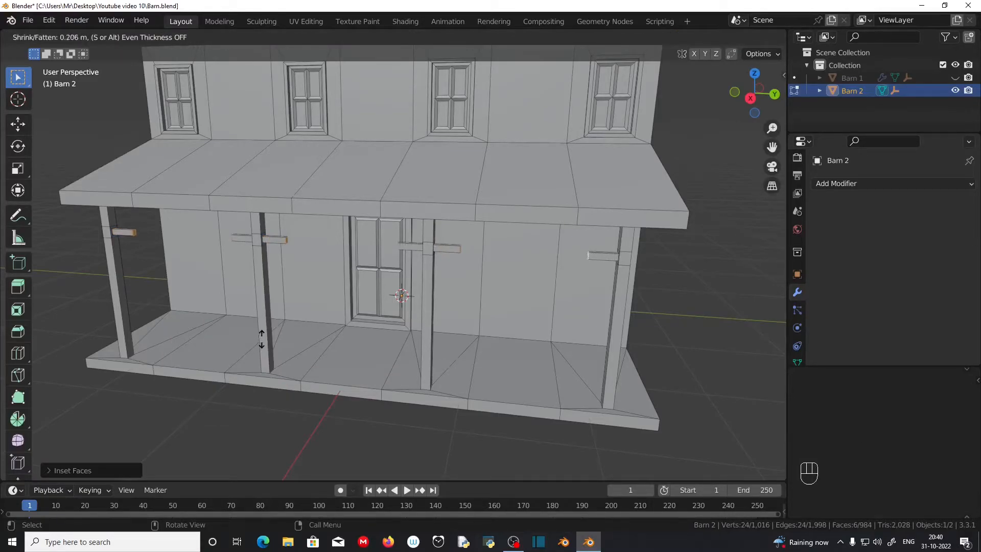
pyautogui.click(267, 330)
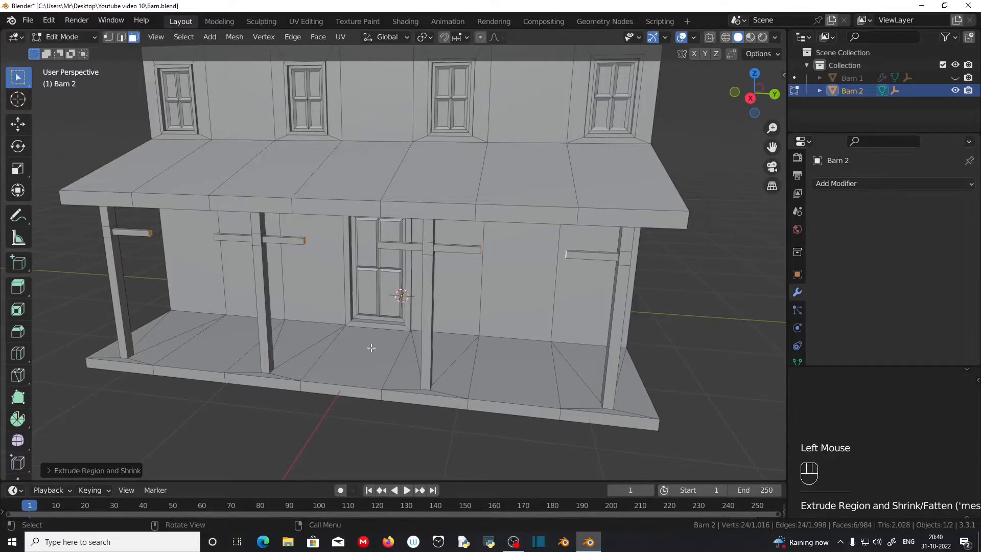
# - Move the bracket end faces along Z in the right orthographic view with wireframe see-through display
pyautogui.press('KP_3')
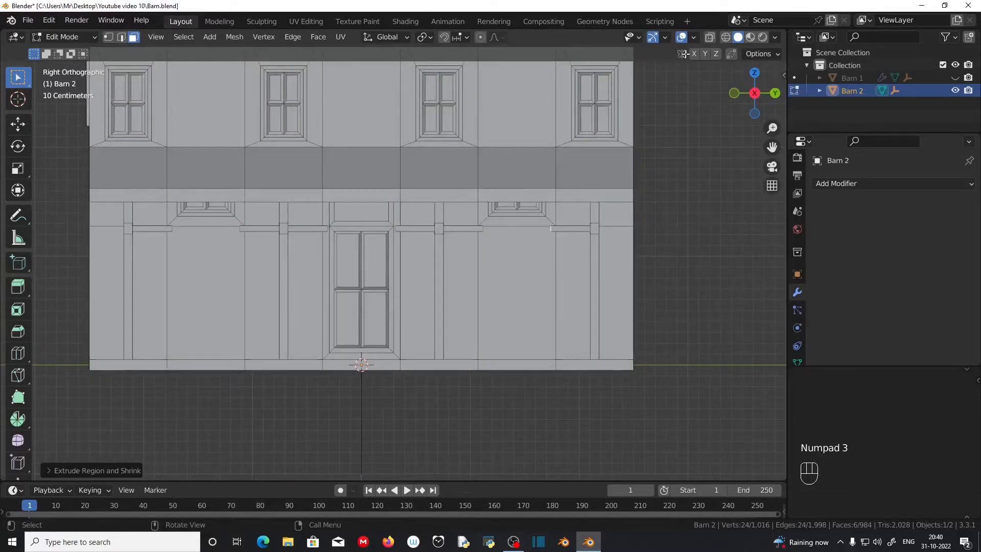
pyautogui.click(724, 37)
pyautogui.scroll(1, 537, 305)
pyautogui.keyDown('shift'); pyautogui.moveTo(470, 287); pyautogui.dragTo(512, 321, button='middle'); pyautogui.keyUp('shift')
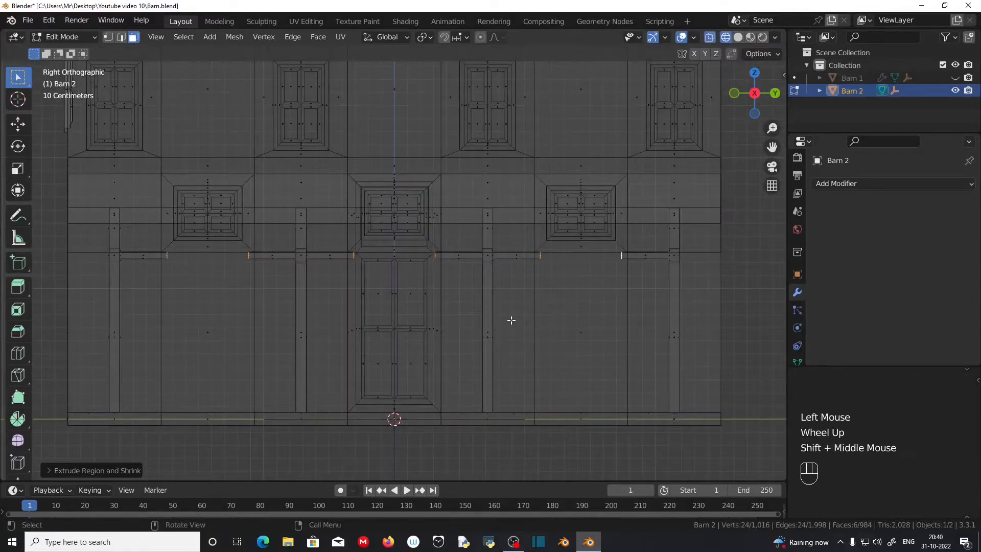
pyautogui.press('g')
pyautogui.press('z')
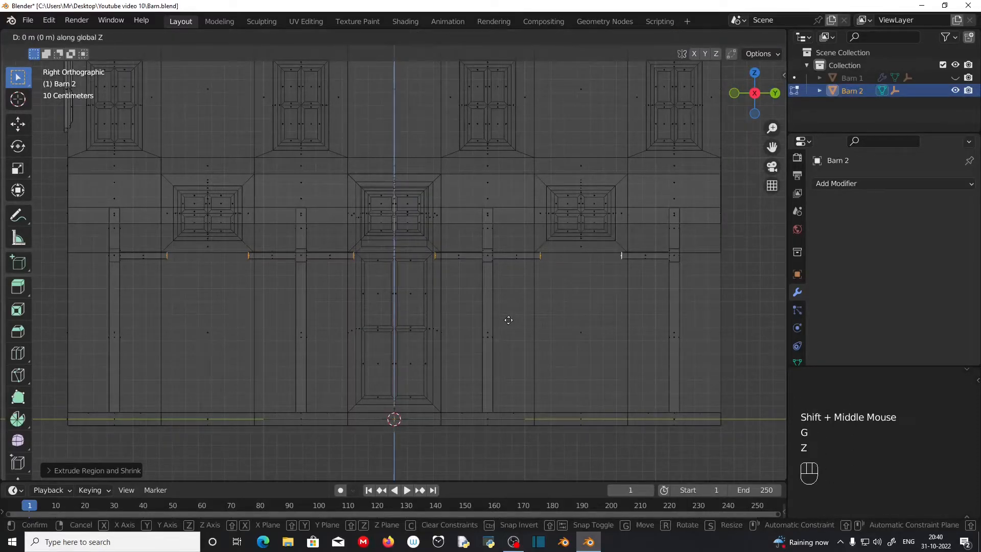